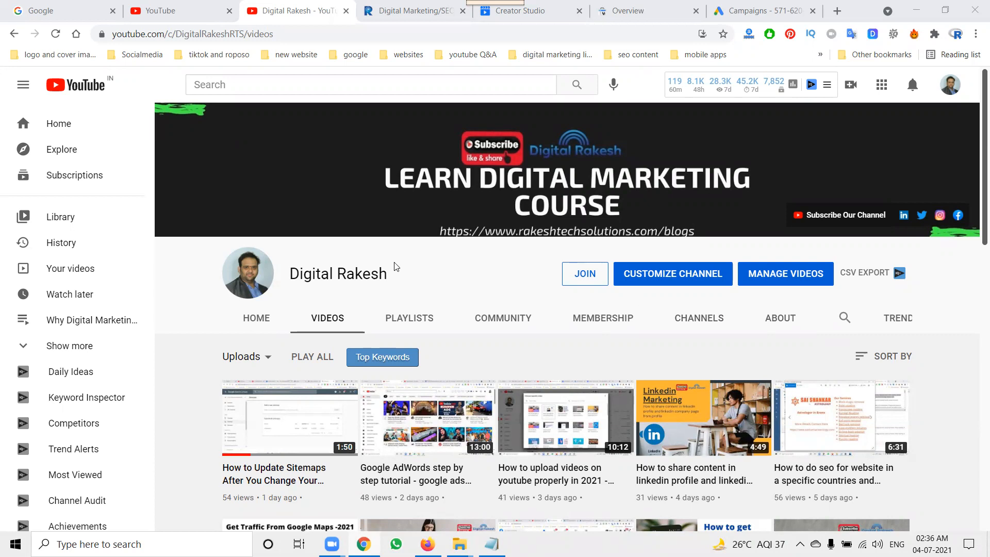
# Look over the company website's blog and home pages, the YouTube channel's videos and the Search Console overview.
pyautogui.click(396, 10)
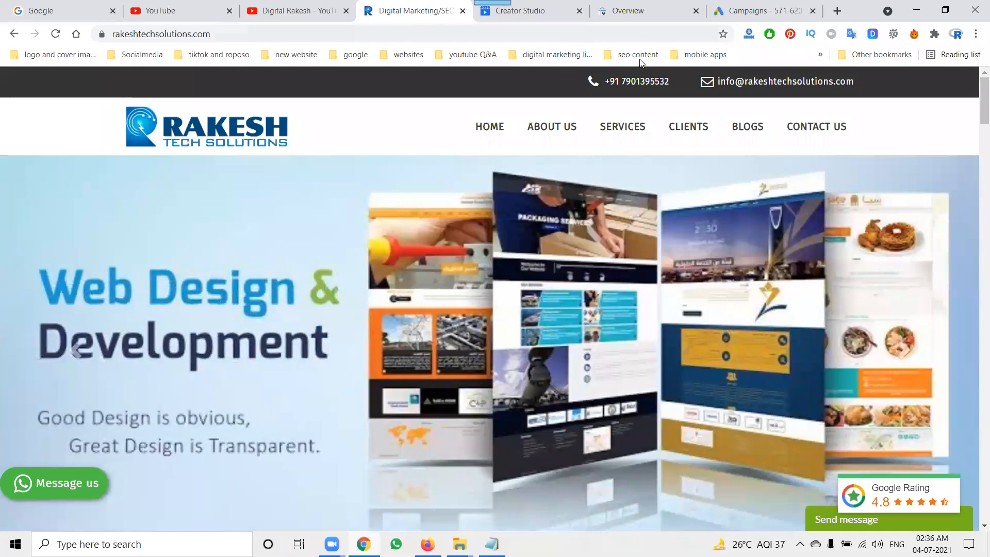
pyautogui.click(756, 126)
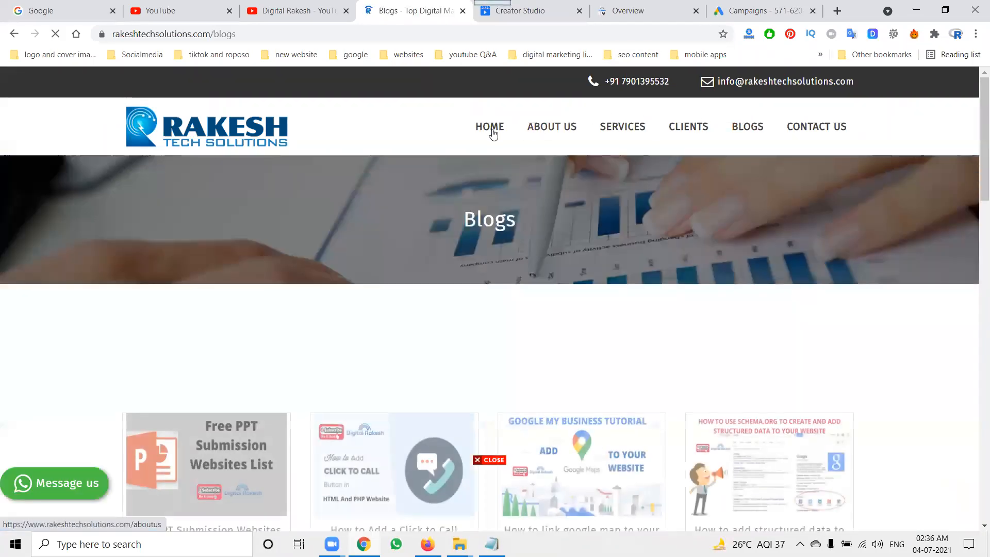
pyautogui.click(493, 129)
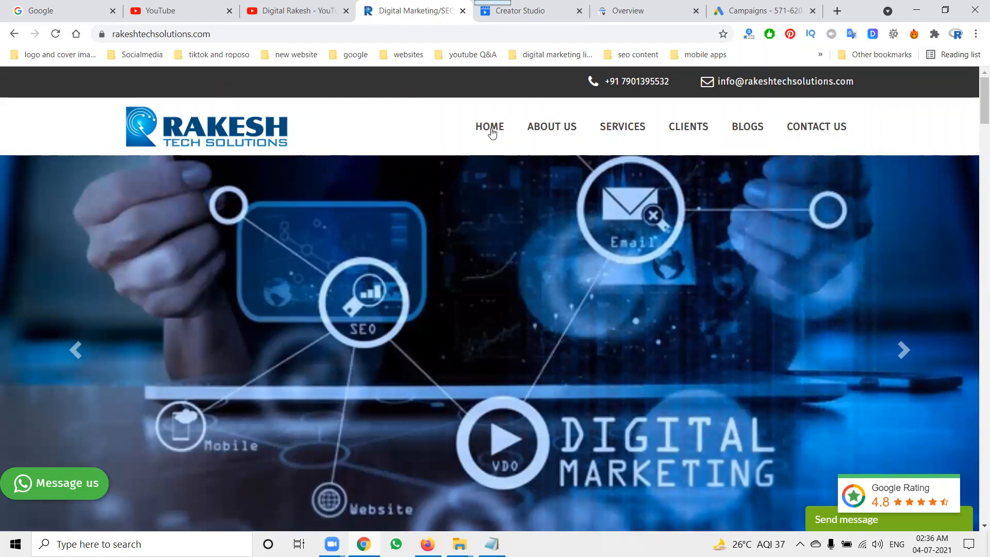
pyautogui.click(303, 7)
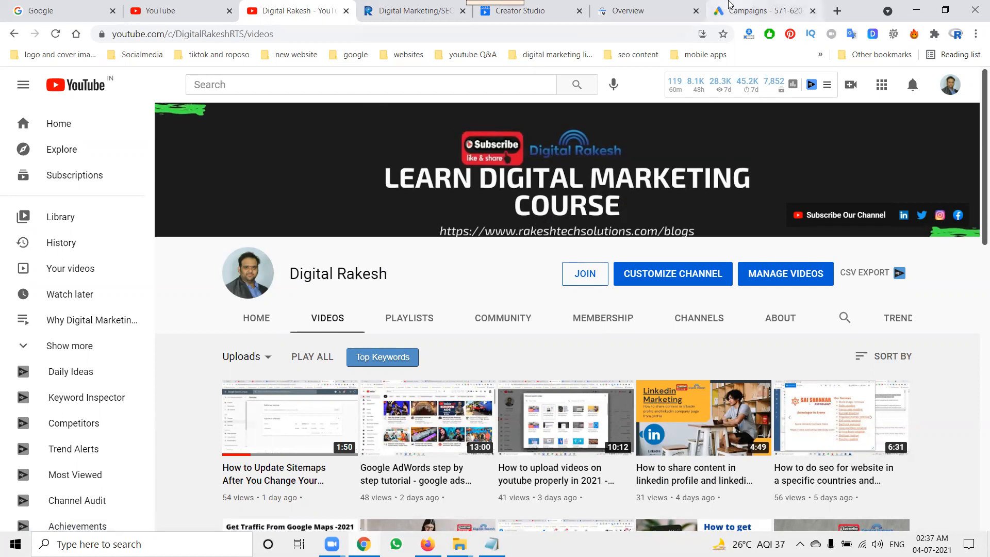
pyautogui.click(729, 6)
pyautogui.click(653, 8)
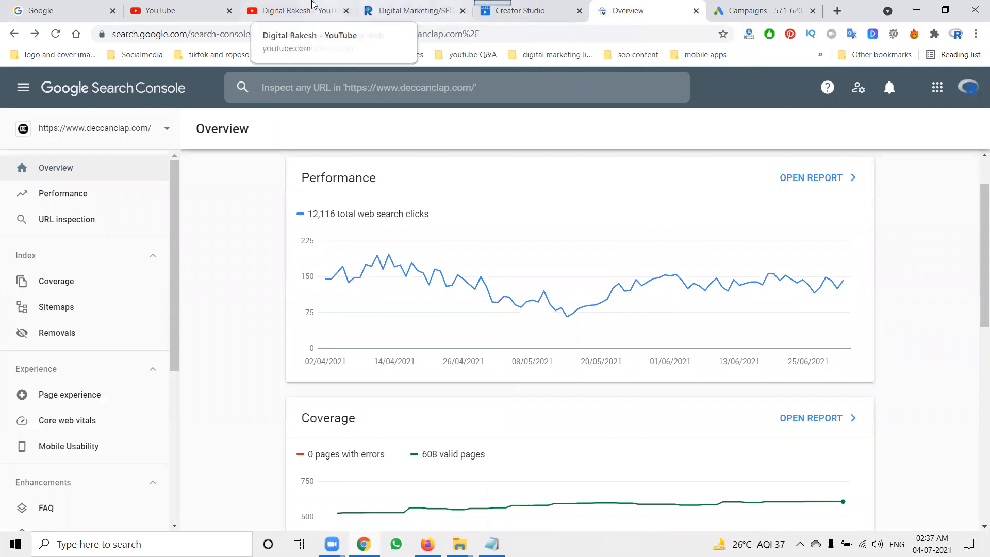
pyautogui.click(294, 7)
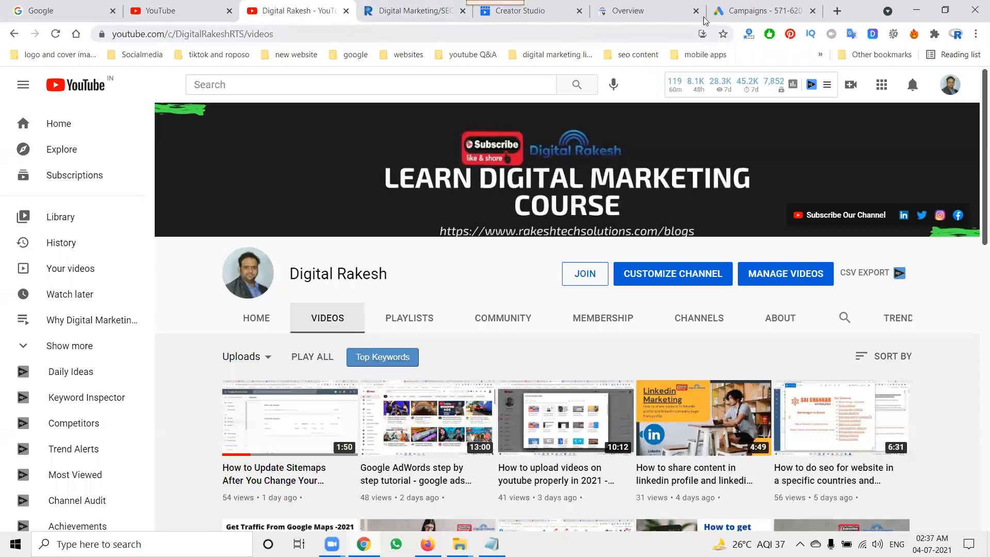
# Switch to Google Ads and start creating a new campaign.
pyautogui.click(740, 7)
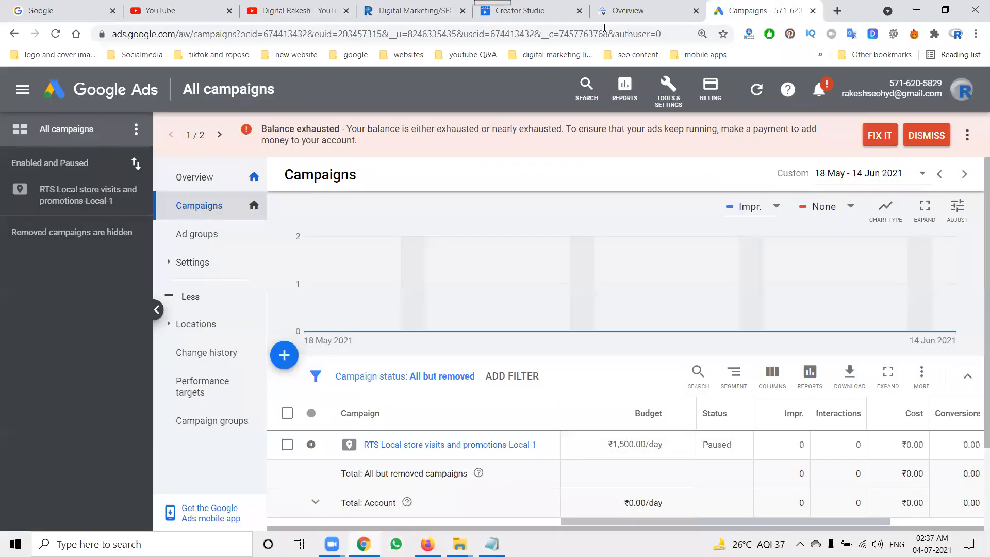
pyautogui.click(285, 356)
pyautogui.click(304, 407)
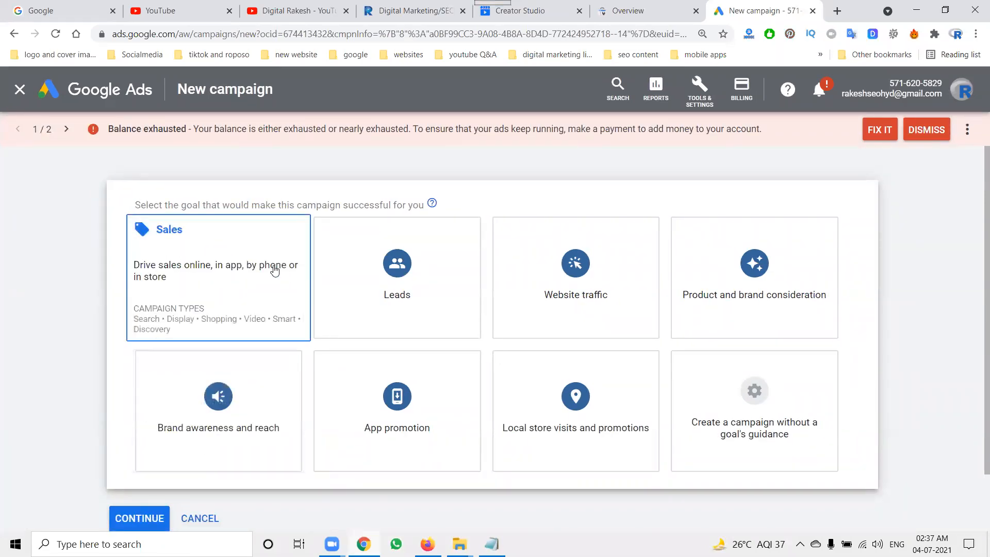
# Compare the campaign types offered for the Sales, Website traffic and Leads goals.
pyautogui.click(274, 271)
pyautogui.scroll(2, 379, 231)
pyautogui.scroll(5, 380, 231)
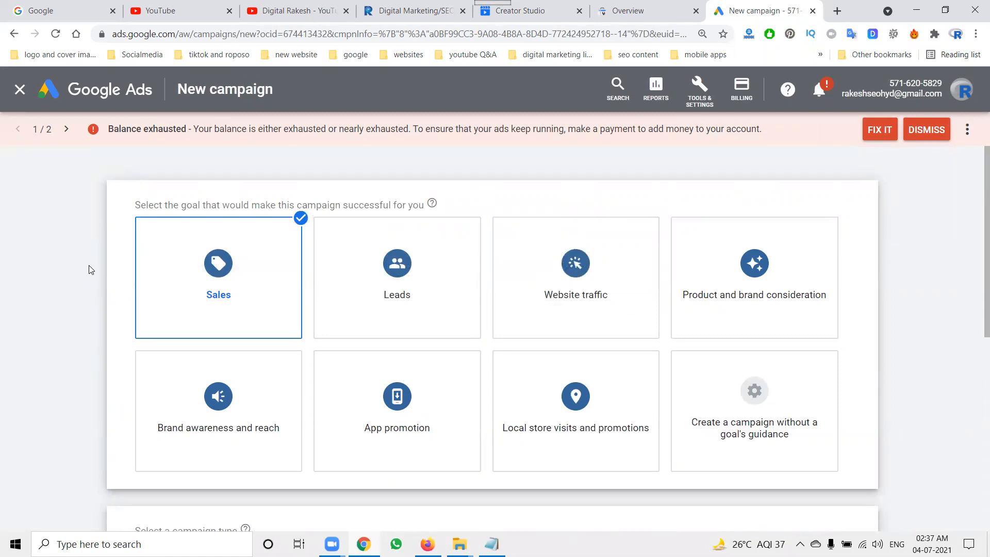
pyautogui.scroll(-8, 485, 285)
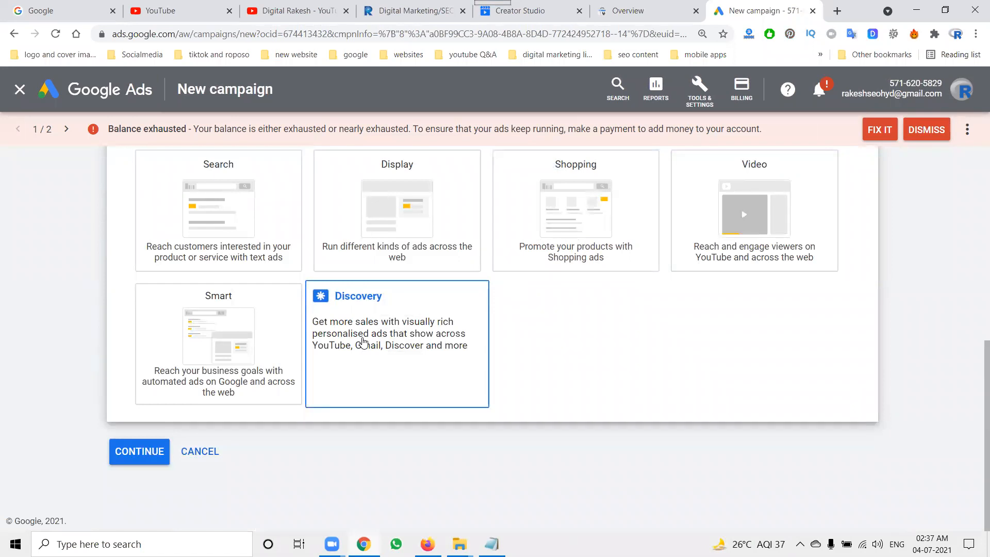
pyautogui.scroll(7, 363, 342)
pyautogui.scroll(-6, 508, 308)
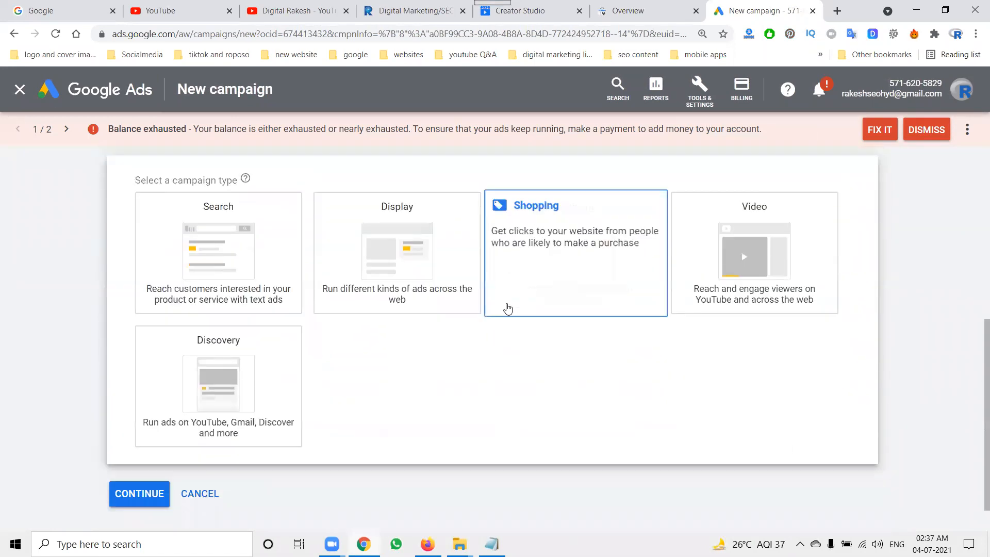
pyautogui.scroll(5, 397, 289)
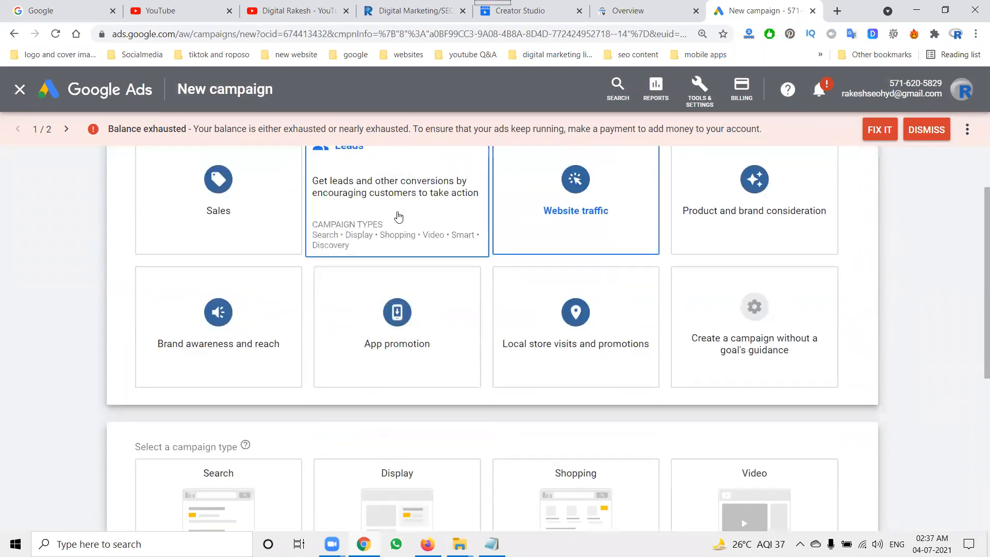
pyautogui.click(398, 217)
pyautogui.scroll(6, 368, 364)
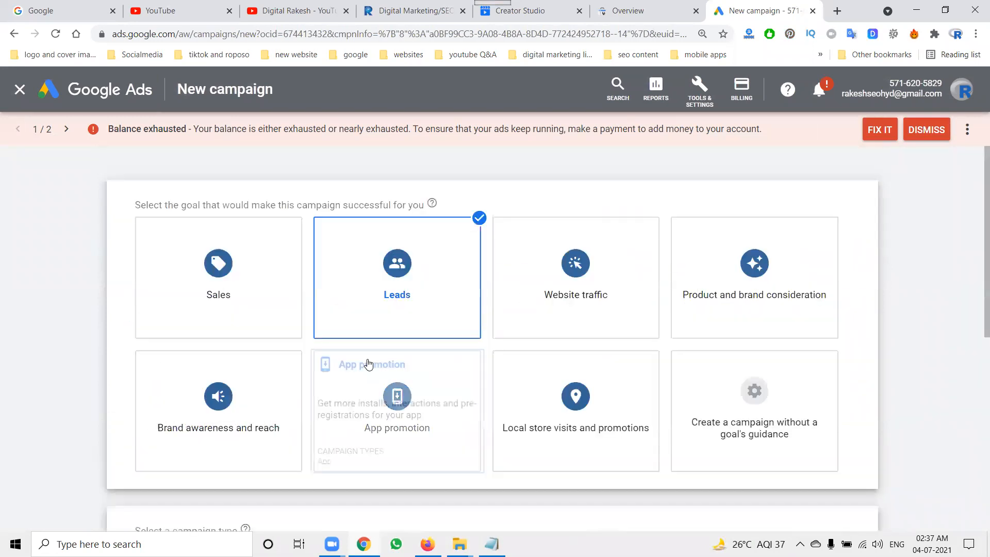
pyautogui.scroll(-5, 232, 296)
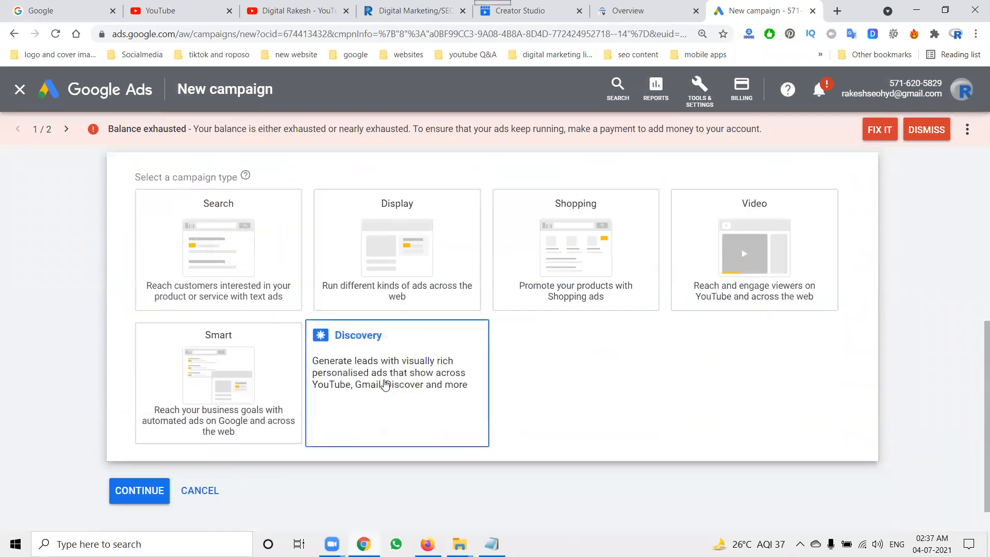
# Choose the Website traffic goal with the Discovery campaign type and continue to the campaign setup.
pyautogui.scroll(5, 387, 385)
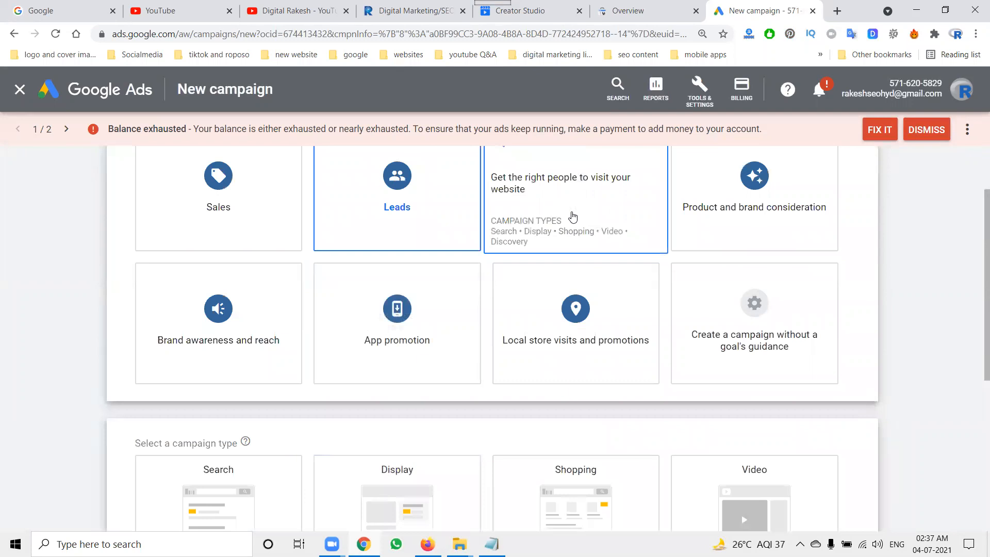
pyautogui.scroll(-5, 573, 217)
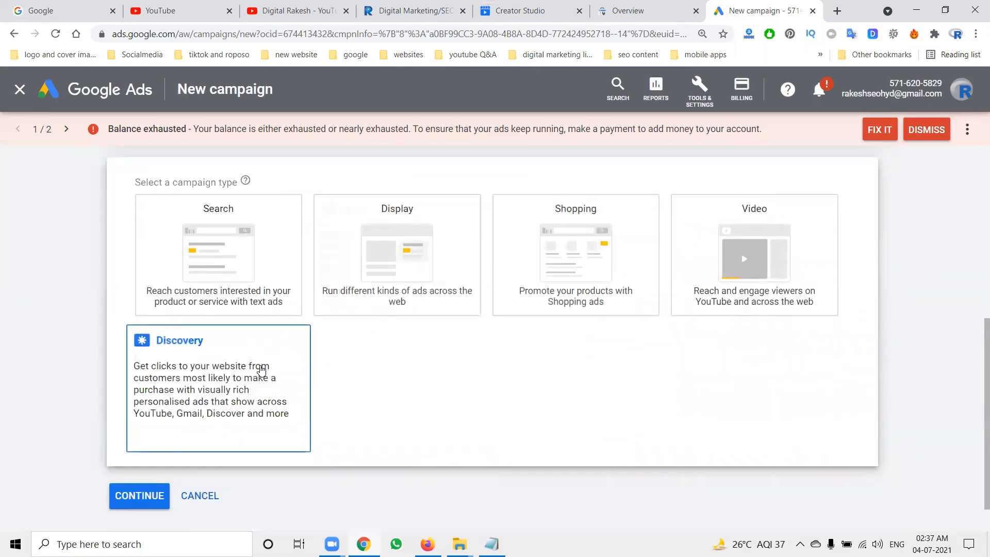
pyautogui.scroll(-1, 261, 371)
pyautogui.click(239, 376)
pyautogui.click(155, 457)
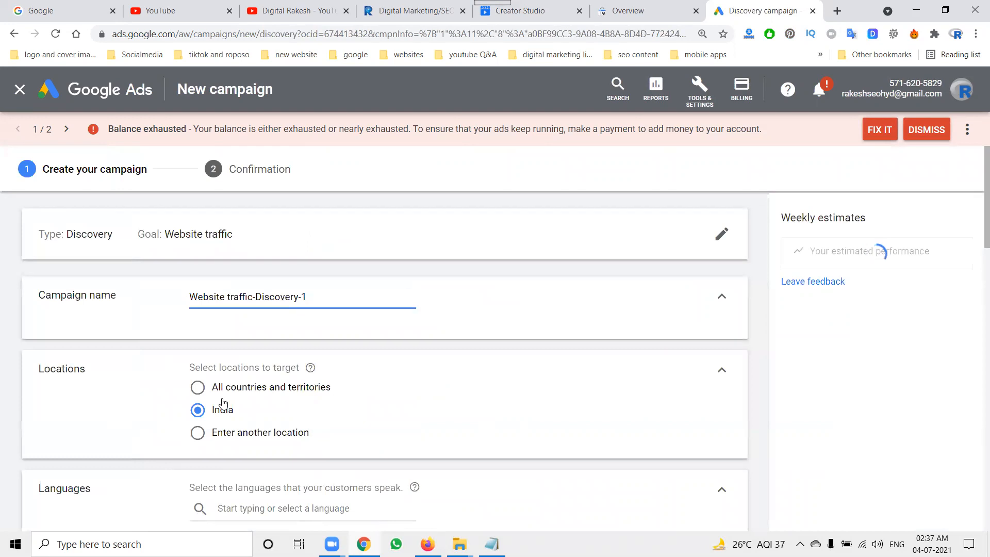
# Target the city of Hyderabad, Telangana, India as the campaign's location.
pyautogui.scroll(-2, 220, 405)
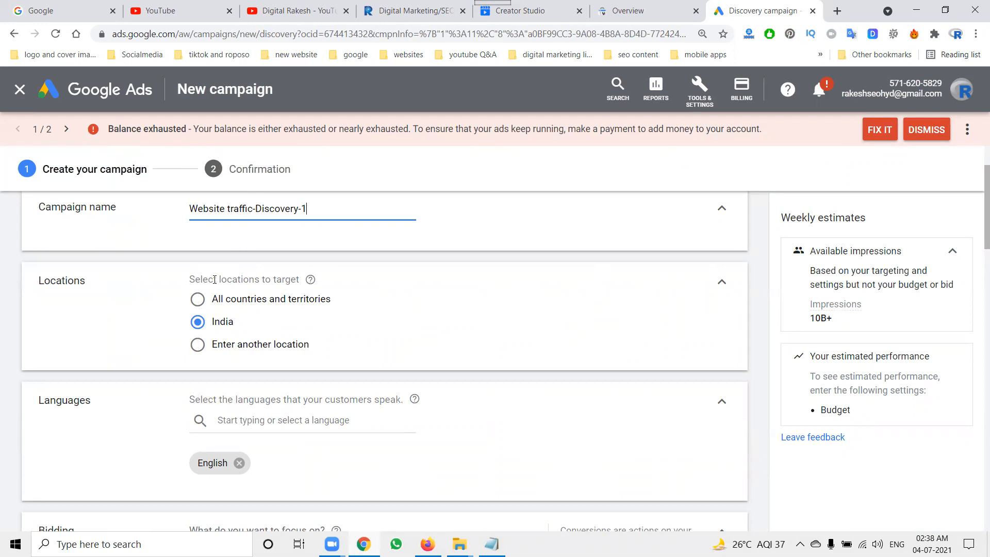
pyautogui.scroll(2, 204, 284)
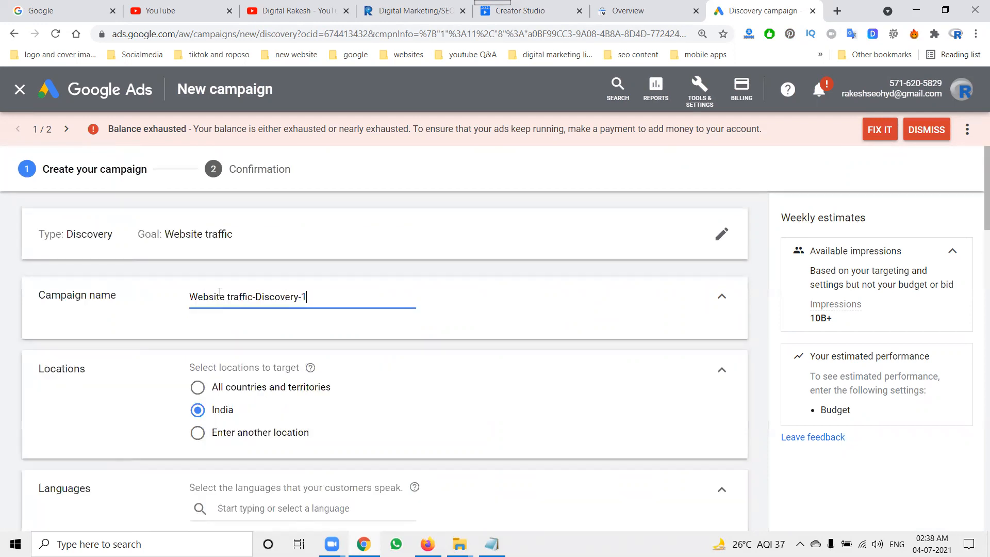
pyautogui.scroll(-4, 238, 294)
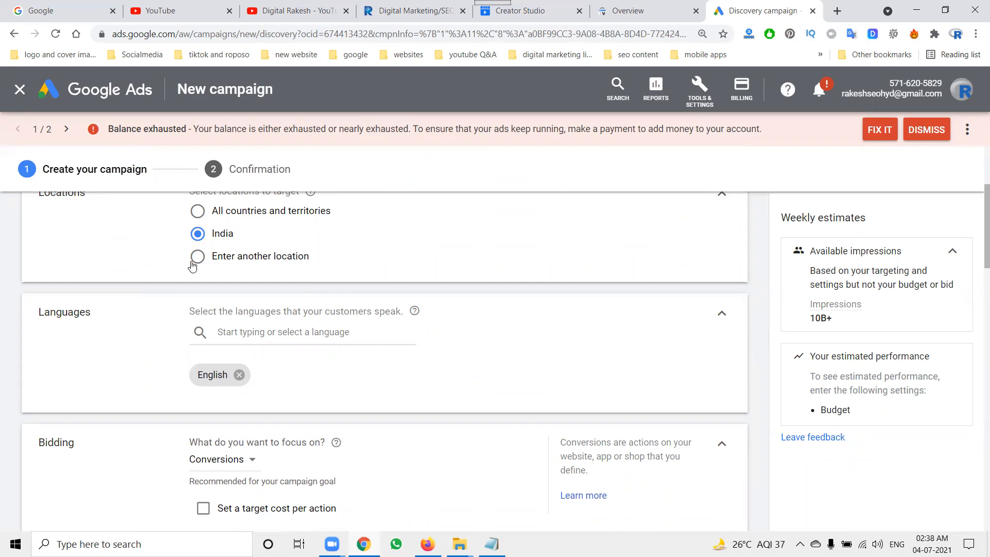
pyautogui.click(196, 258)
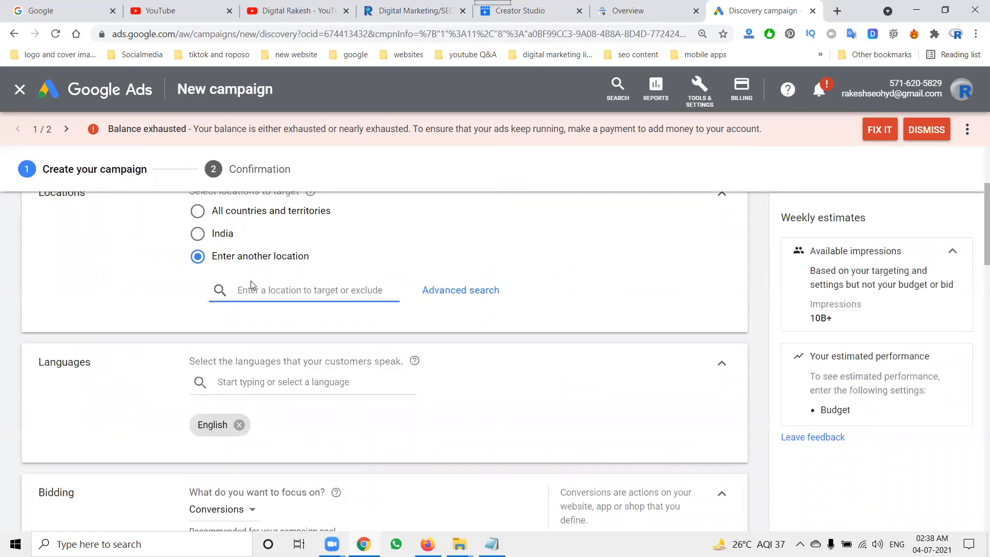
pyautogui.write('hyderabad')
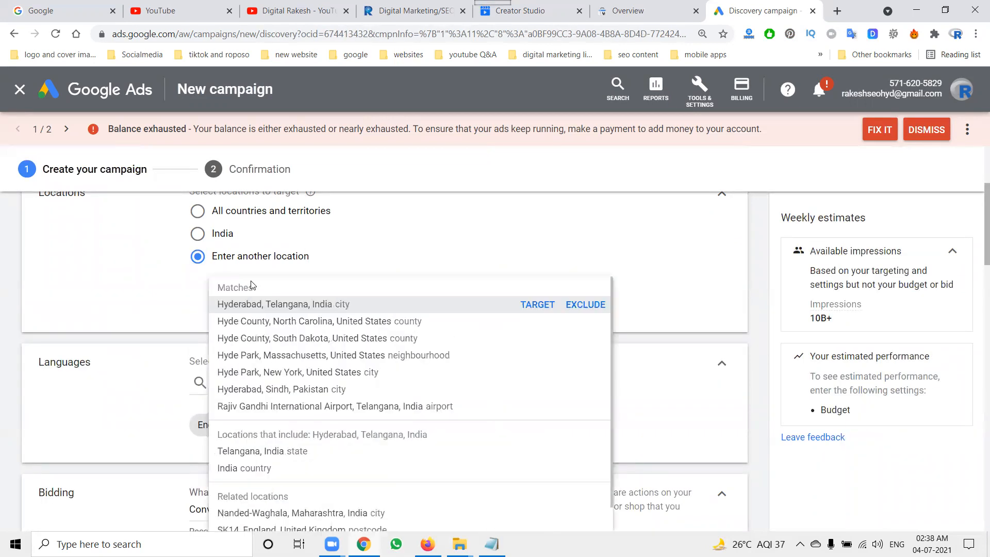
pyautogui.click(537, 305)
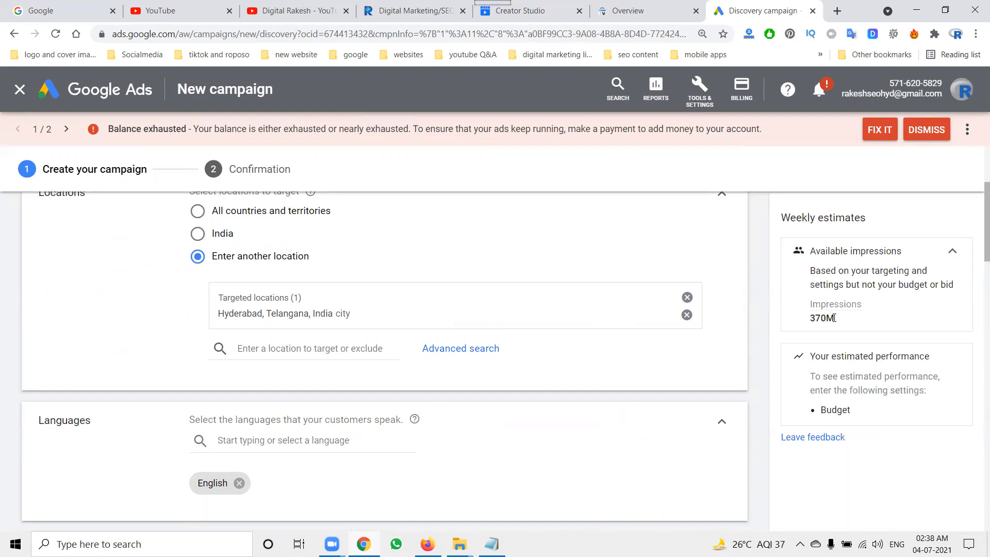
# Remove English from the campaign's languages to target all languages.
pyautogui.scroll(-3, 139, 388)
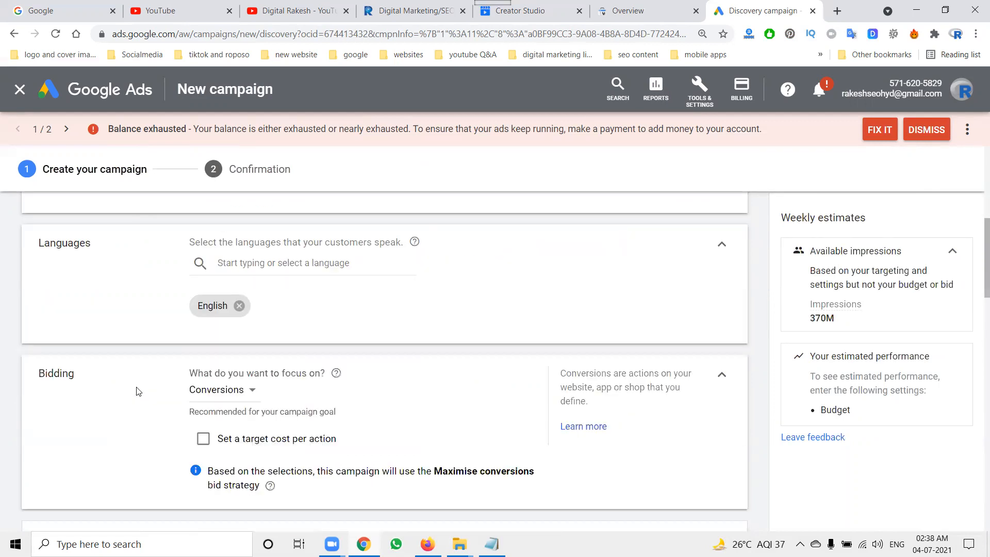
pyautogui.click(239, 306)
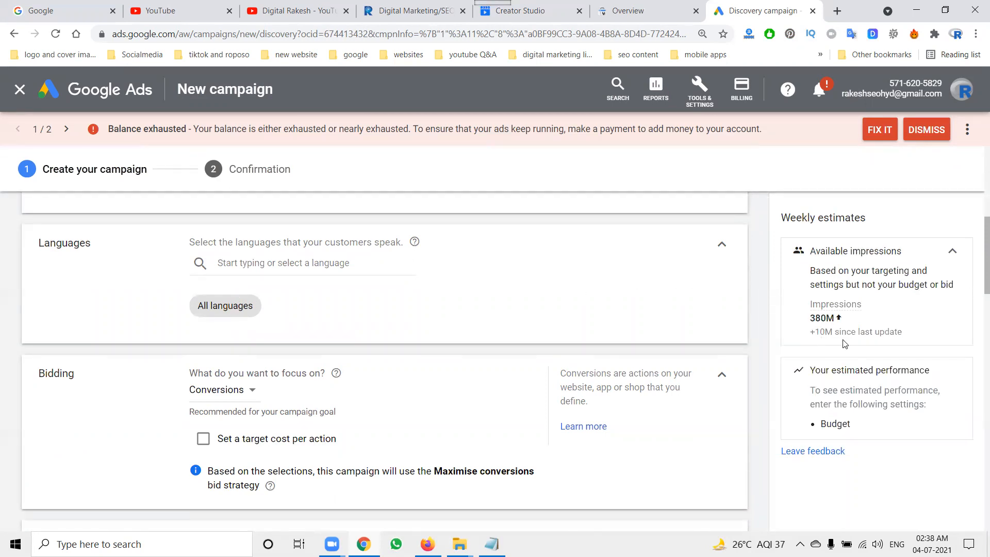
# Check which focus options are available for the campaign's bidding.
pyautogui.scroll(-2, 423, 345)
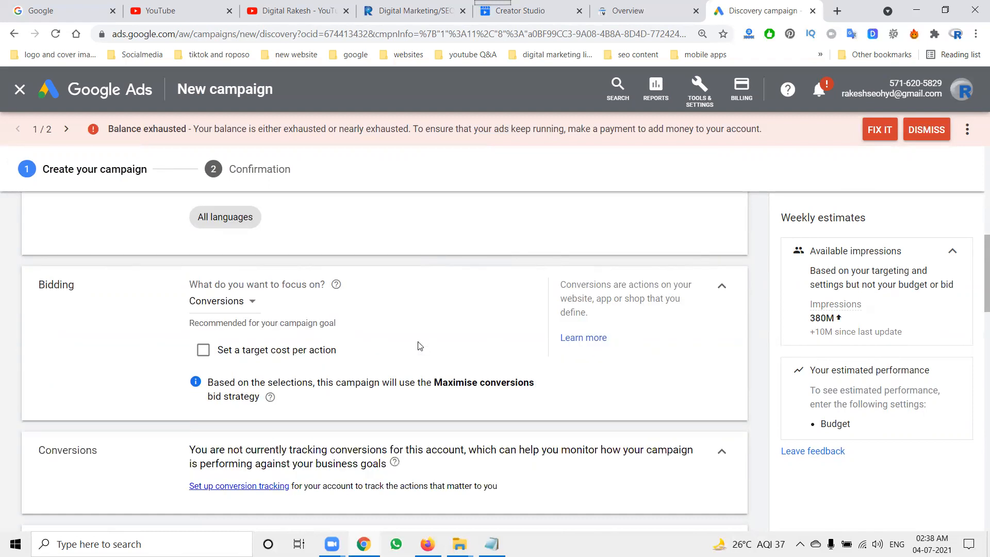
pyautogui.click(243, 304)
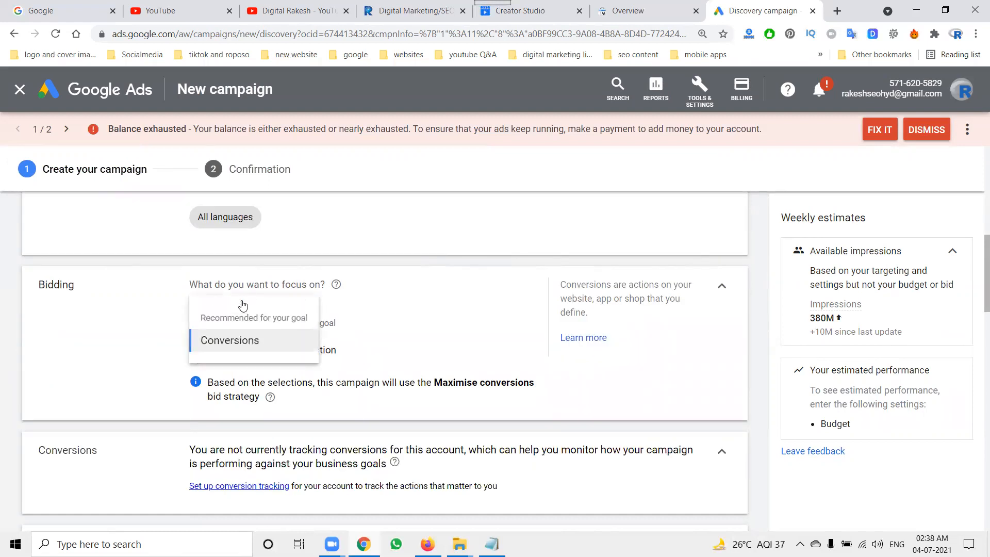
pyautogui.click(147, 308)
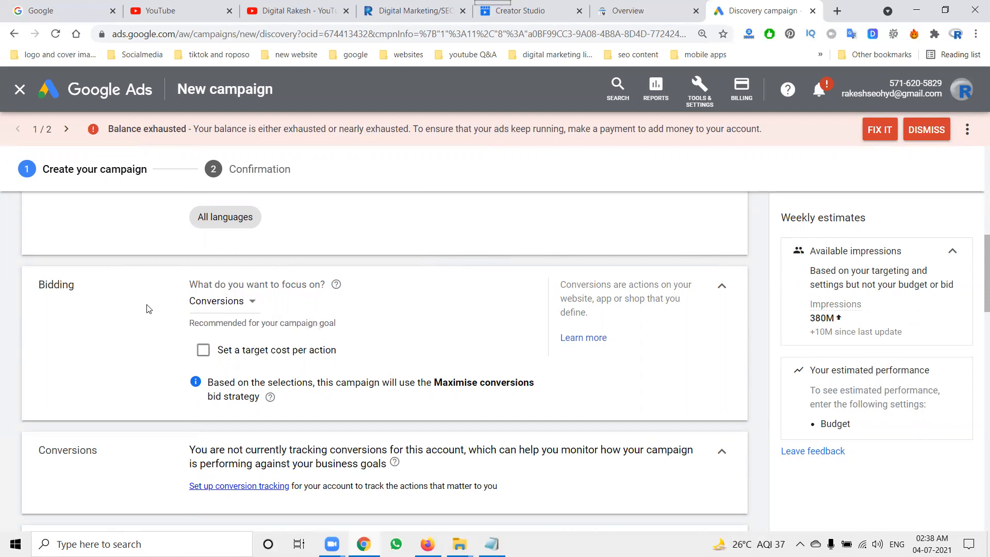
# Set the campaign's average daily budget to ₹1500.
pyautogui.scroll(10, 187, 330)
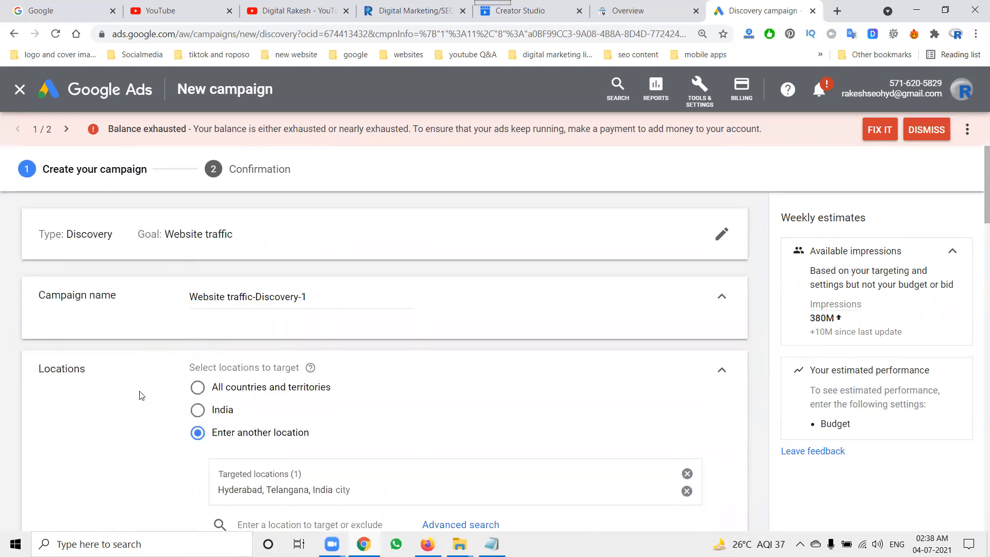
pyautogui.scroll(-7, 142, 396)
pyautogui.scroll(-5, 141, 396)
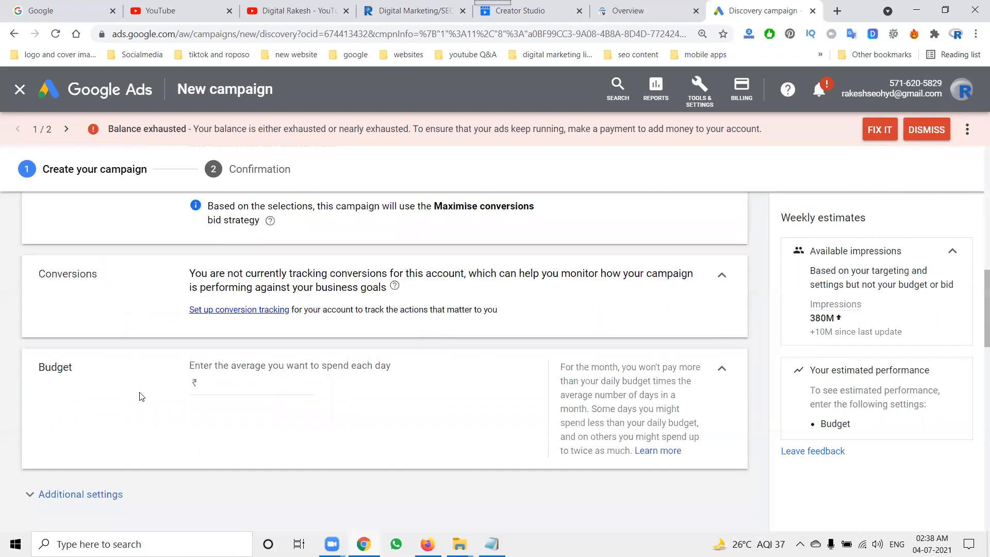
pyautogui.click(219, 381)
pyautogui.write('1500')
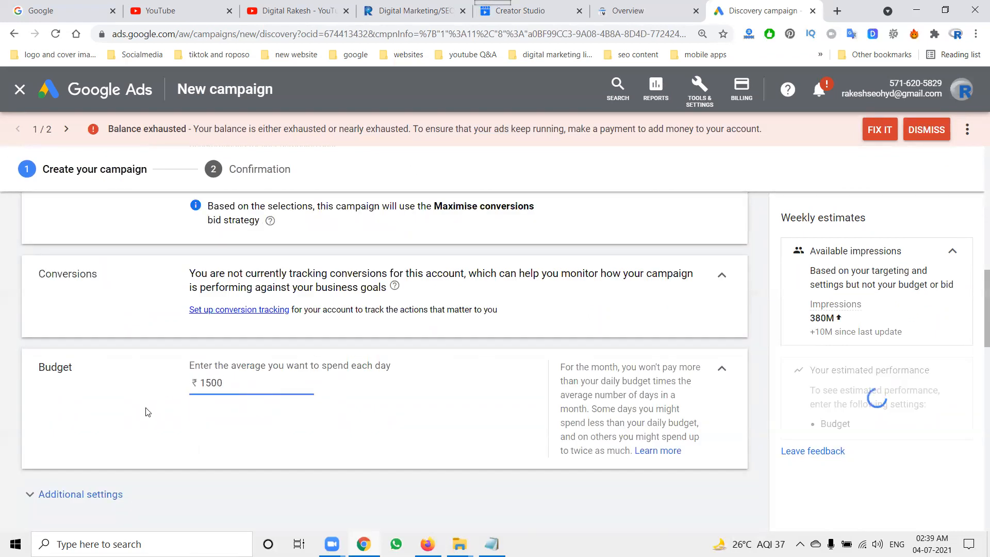
pyautogui.click(147, 409)
# Set a target cost per action of ₹150 in the campaign's bidding.
pyautogui.scroll(-3, 956, 336)
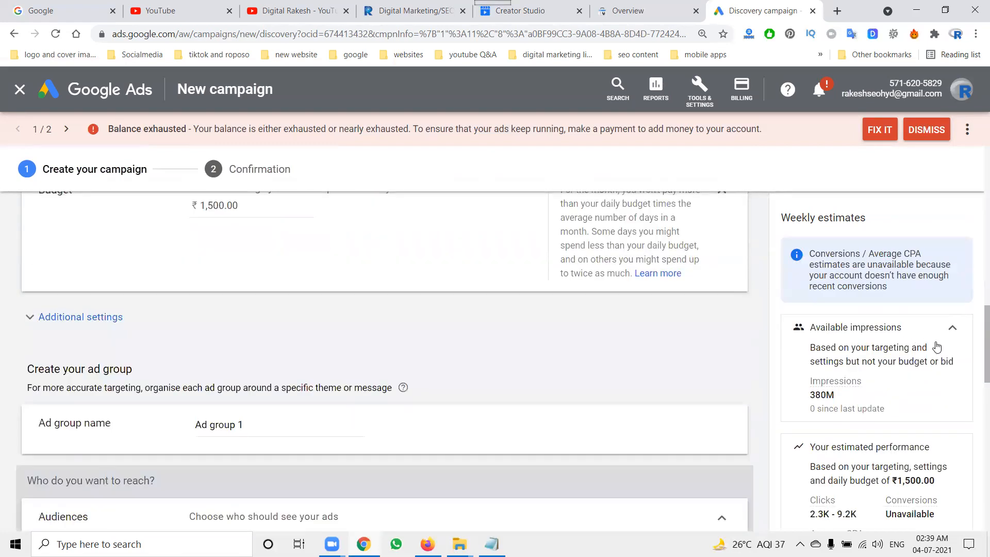
pyautogui.scroll(-3, 839, 347)
pyautogui.scroll(5, 839, 346)
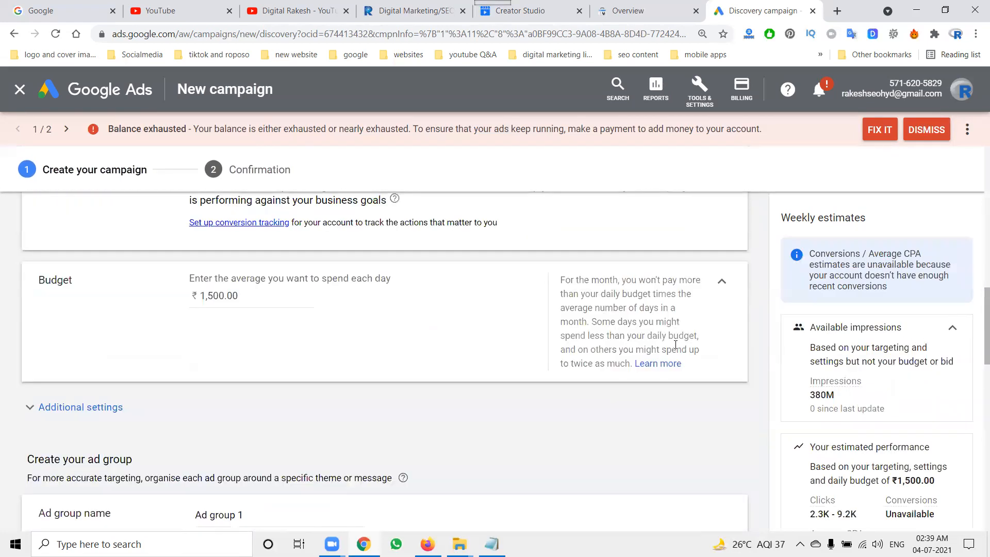
pyautogui.scroll(3, 675, 345)
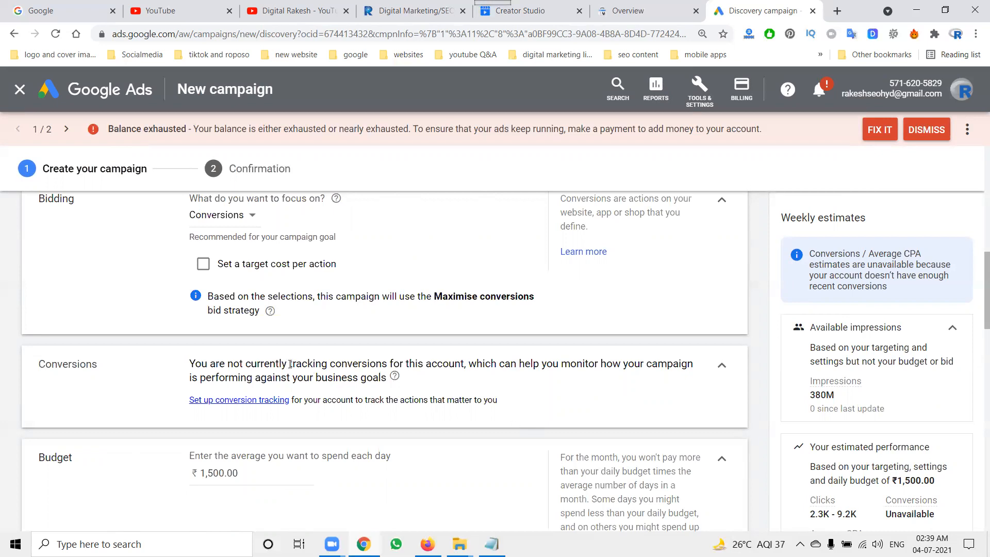
pyautogui.click(203, 264)
pyautogui.click(234, 308)
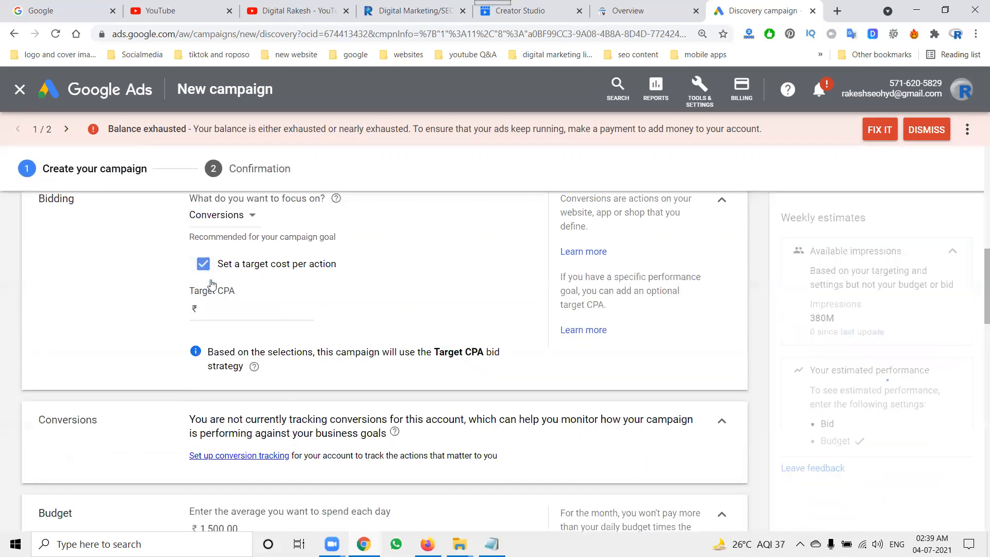
pyautogui.write('150')
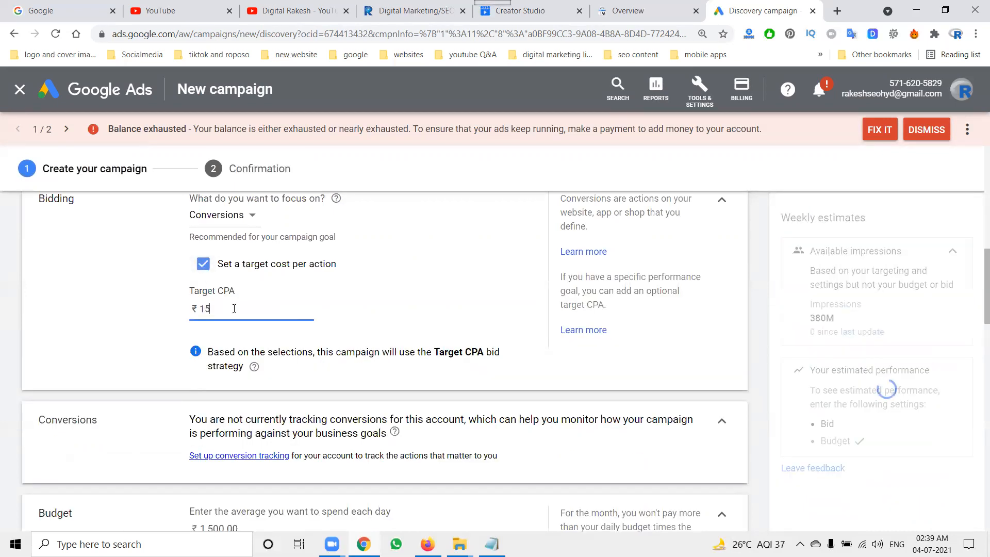
pyautogui.click(109, 333)
pyautogui.scroll(-2, 871, 444)
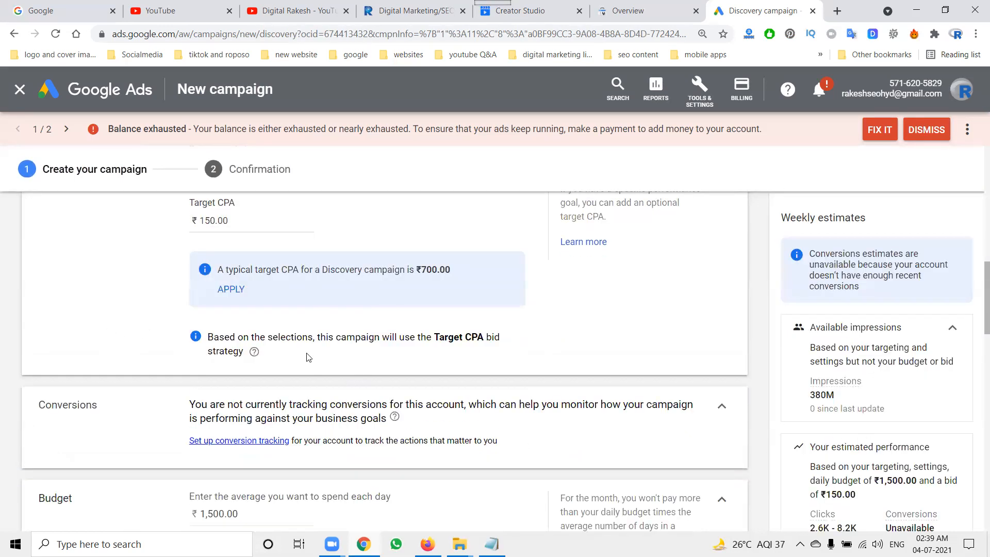
# Turn off the target cost per action in the campaign's bidding.
pyautogui.scroll(4, 304, 350)
pyautogui.click(202, 354)
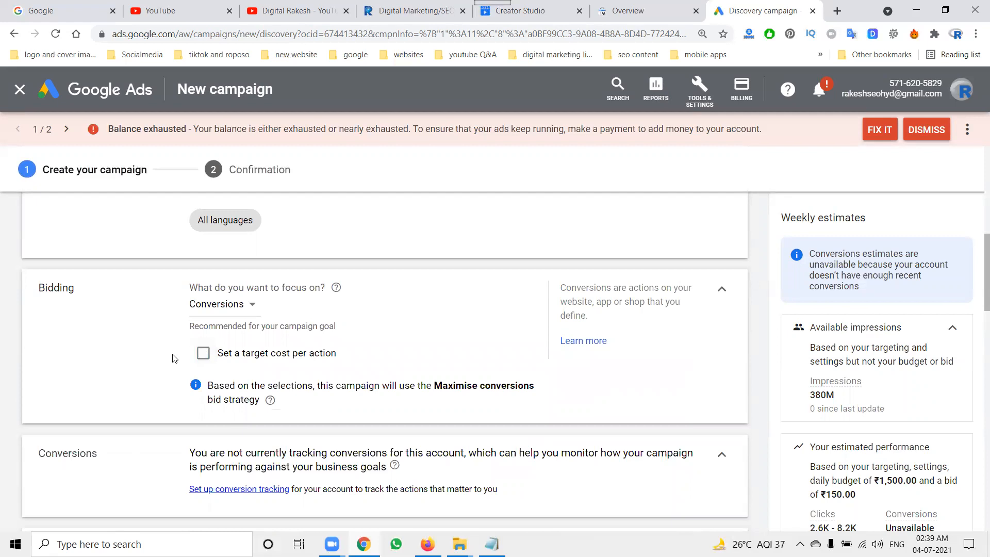
pyautogui.scroll(-2, 138, 368)
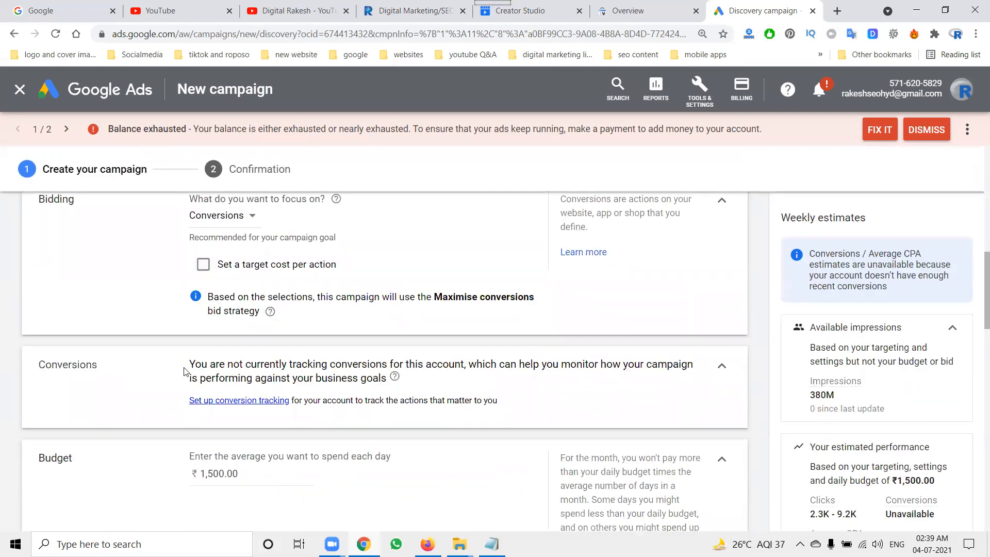
# Check the options for defining a new custom audience, leaving the form without creating one.
pyautogui.scroll(-4, 187, 371)
pyautogui.scroll(-7, 195, 326)
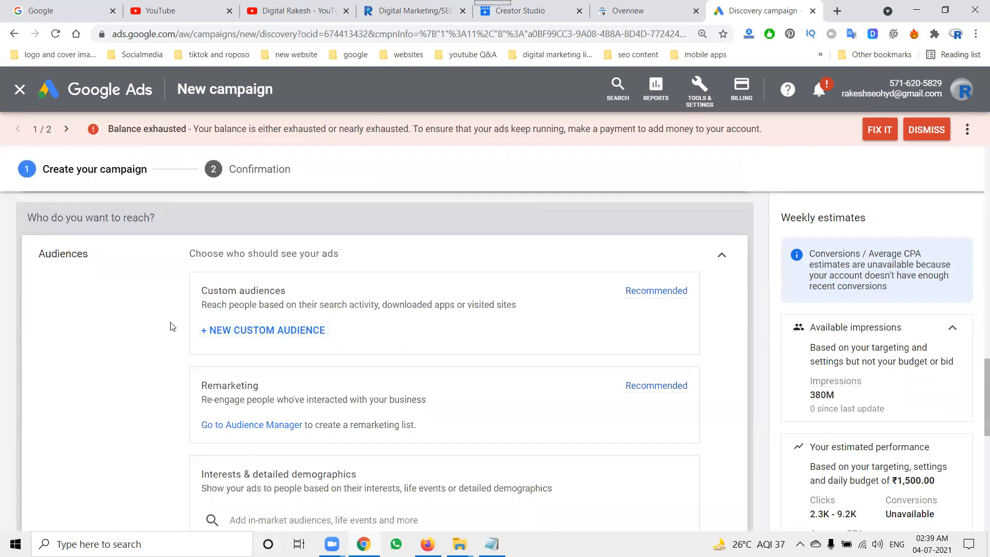
pyautogui.scroll(-2, 176, 326)
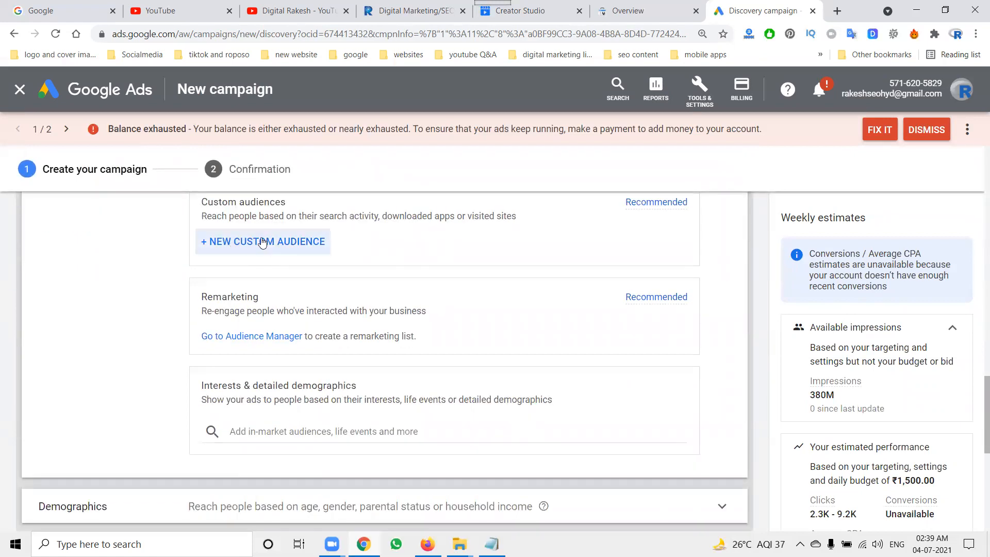
pyautogui.click(262, 242)
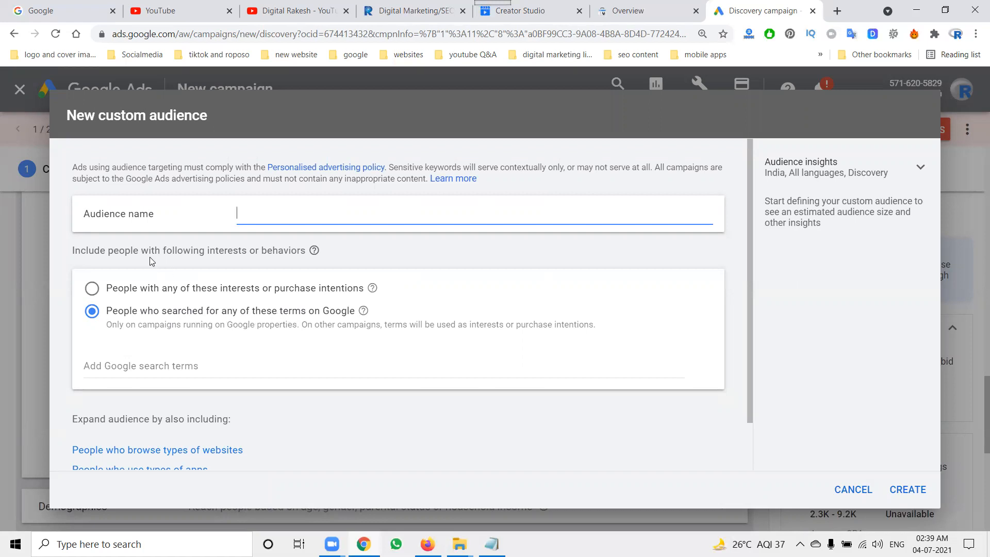
pyautogui.click(853, 489)
# Exclude the age groups 45 - 54, 55 - 64, 65+ and Unknown from the ad group's targeted demographics.
pyautogui.scroll(-5, 293, 332)
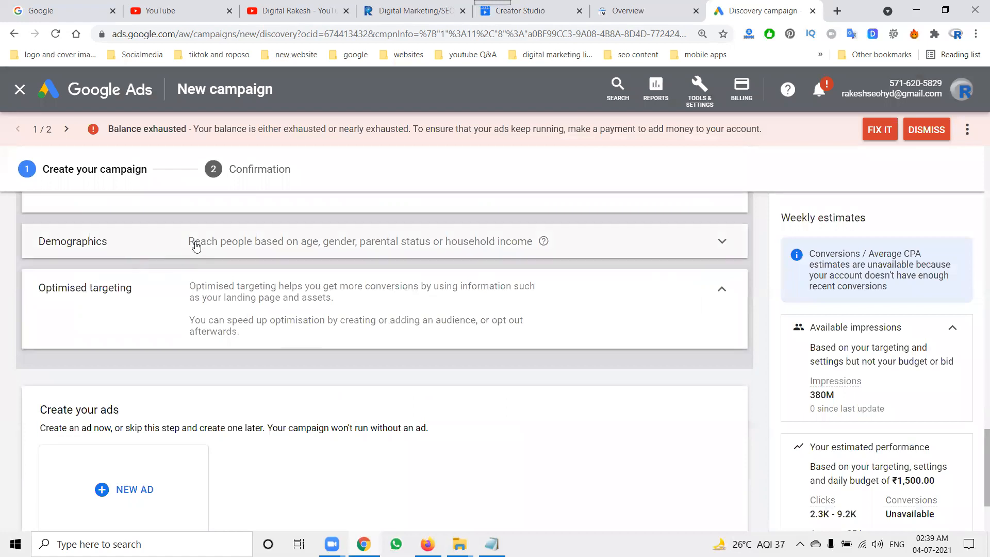
pyautogui.click(230, 242)
pyautogui.scroll(-2, 361, 453)
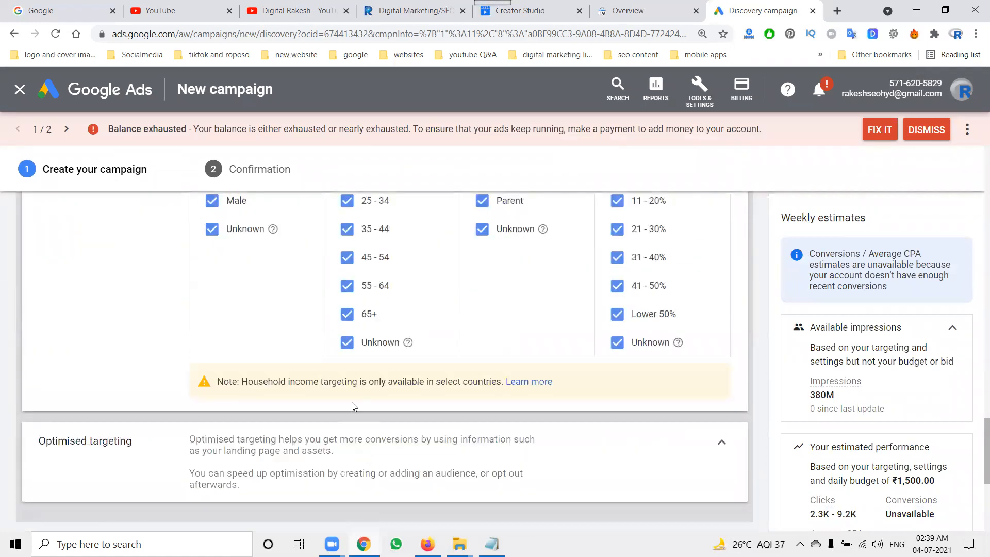
pyautogui.click(347, 342)
pyautogui.click(347, 314)
pyautogui.click(347, 285)
pyautogui.click(347, 257)
pyautogui.scroll(2, 611, 319)
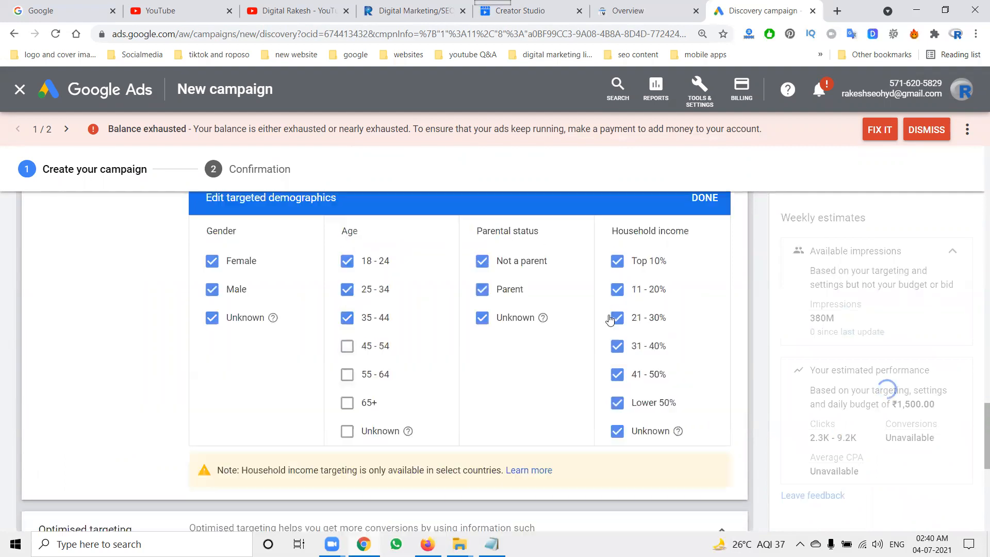
pyautogui.click(705, 199)
# Start creating a new Discovery ad for the campaign.
pyautogui.scroll(2, 227, 301)
pyautogui.scroll(-4, 217, 386)
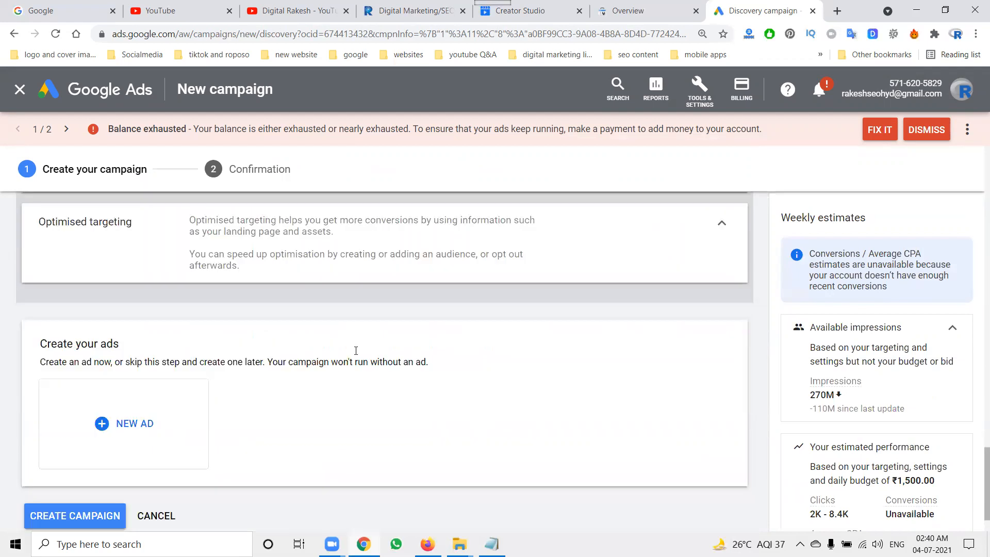
pyautogui.scroll(-1, 110, 346)
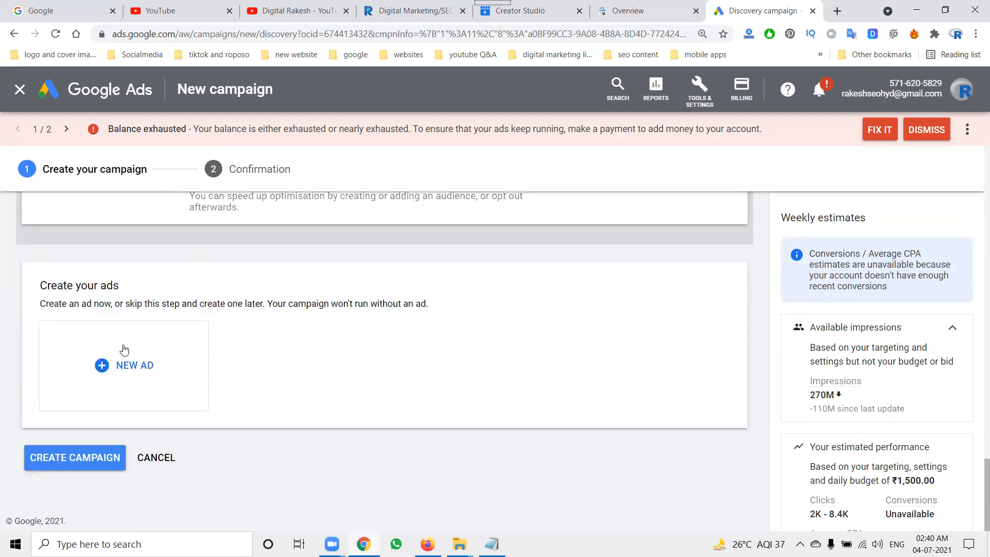
pyautogui.click(125, 359)
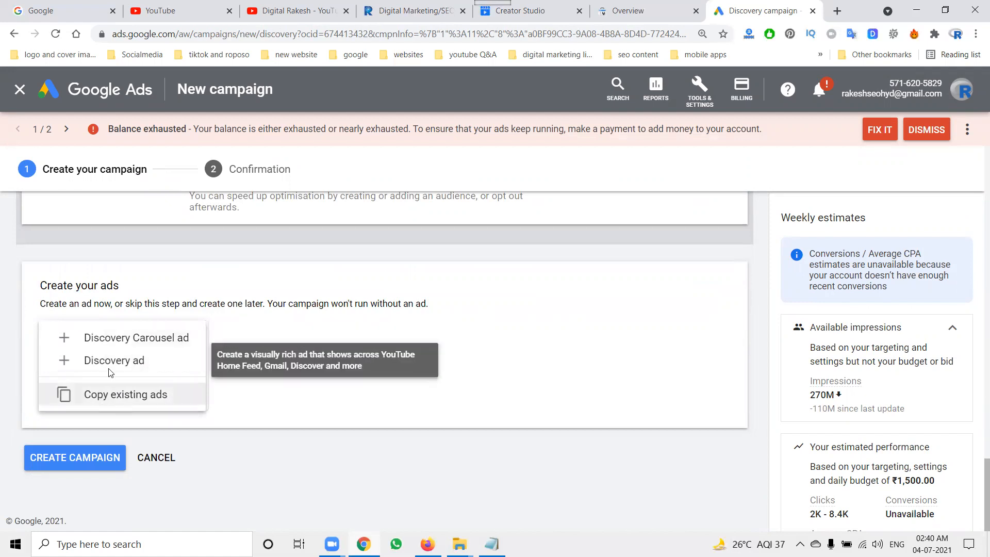
pyautogui.click(109, 361)
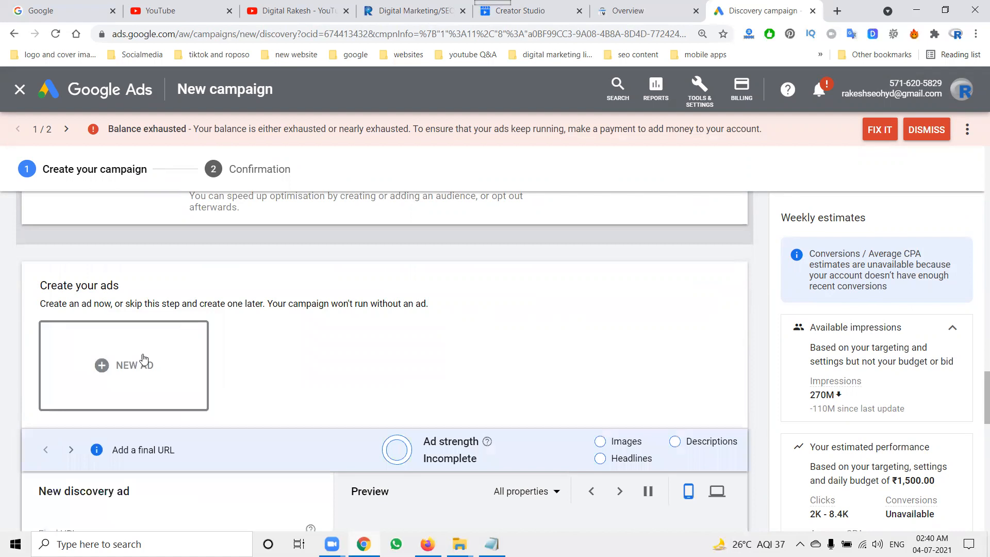
# Preview the ad's desktop layout for Google Mail, YouTube and Discover.
pyautogui.scroll(-7, 358, 339)
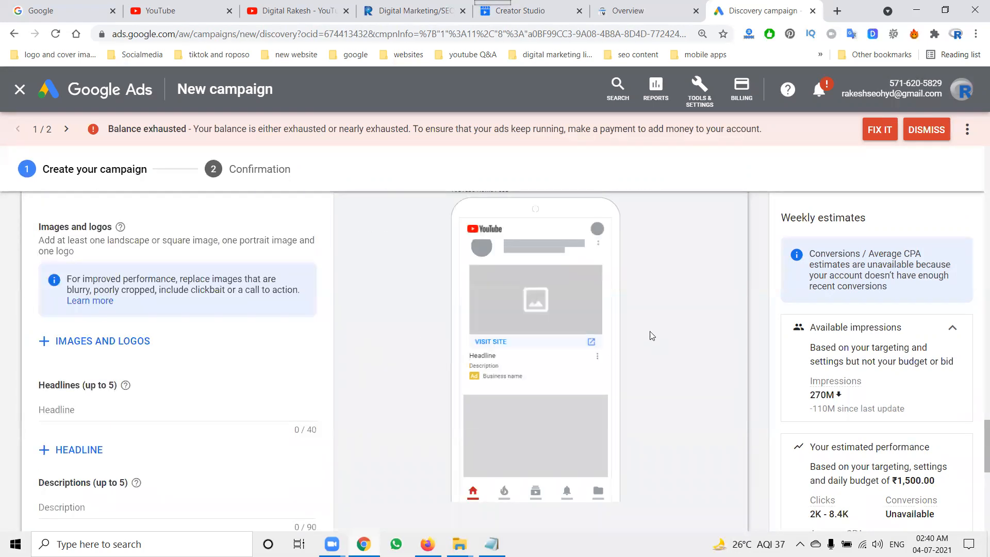
pyautogui.scroll(2, 650, 329)
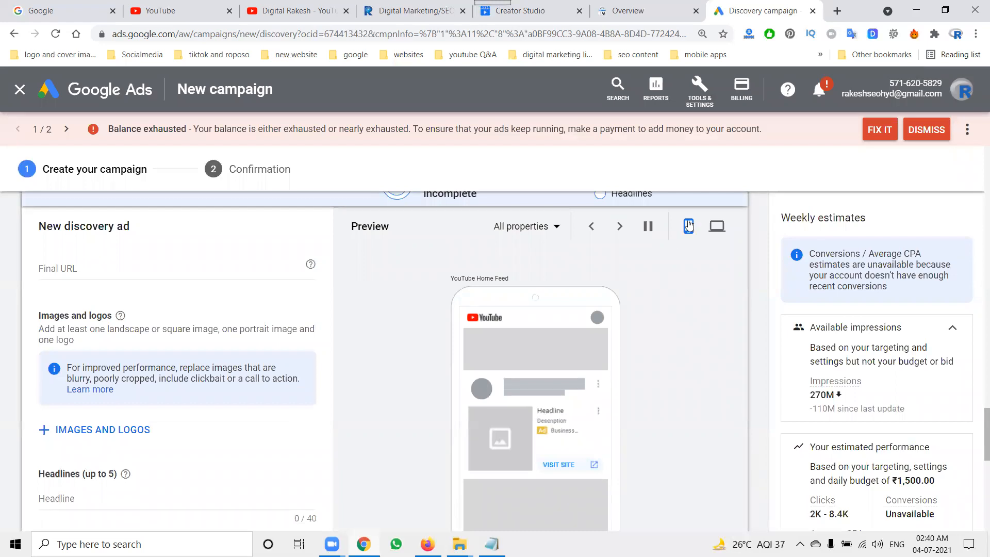
pyautogui.click(717, 226)
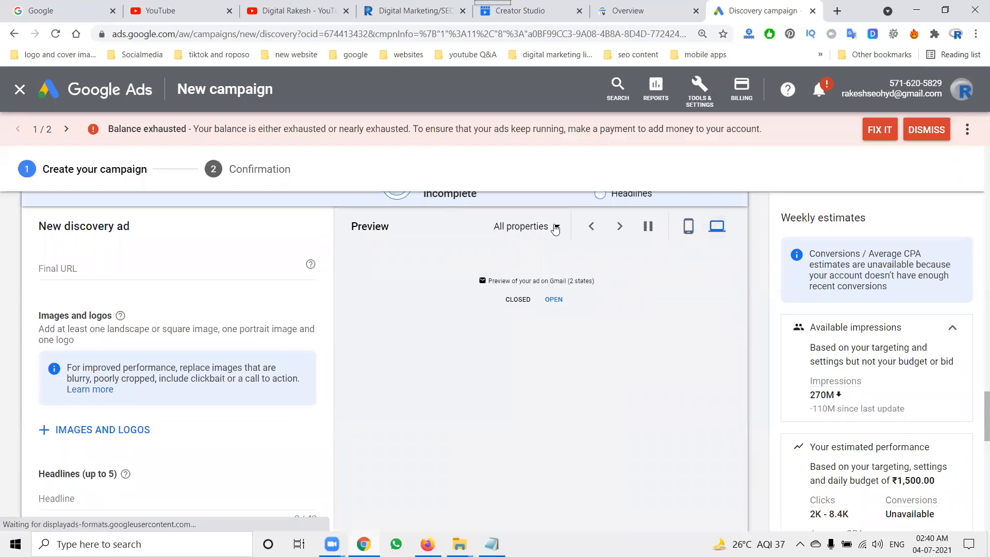
pyautogui.click(555, 228)
pyautogui.click(537, 287)
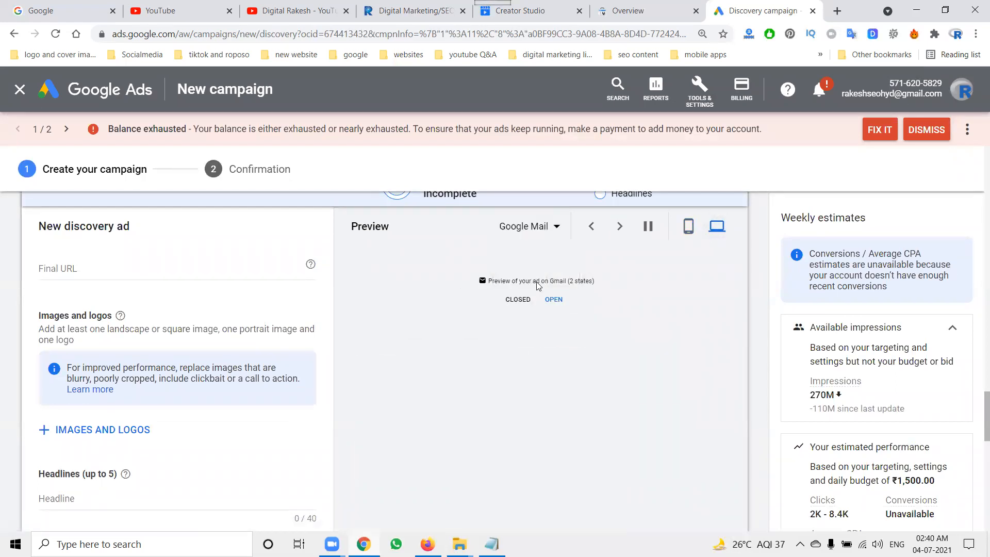
pyautogui.click(540, 237)
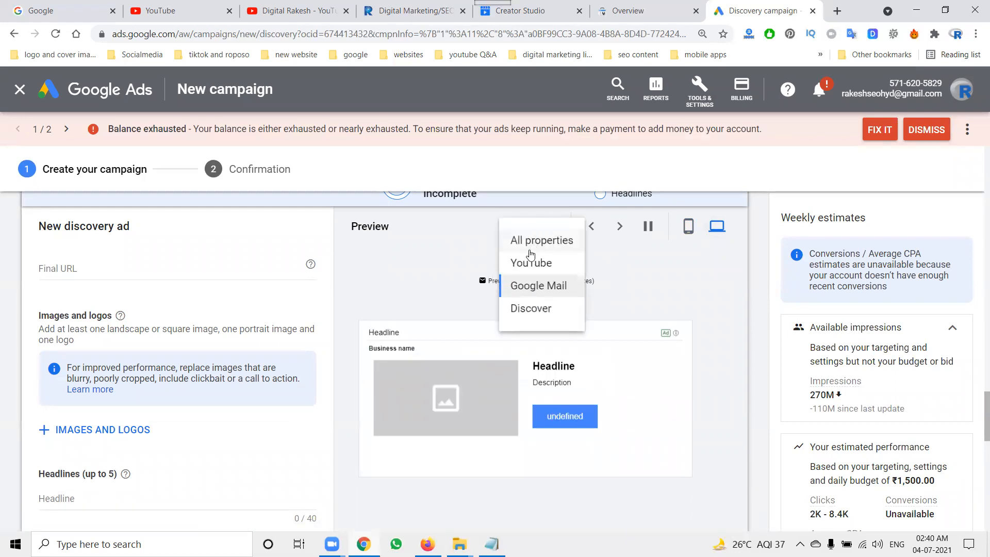
pyautogui.click(528, 260)
pyautogui.click(532, 235)
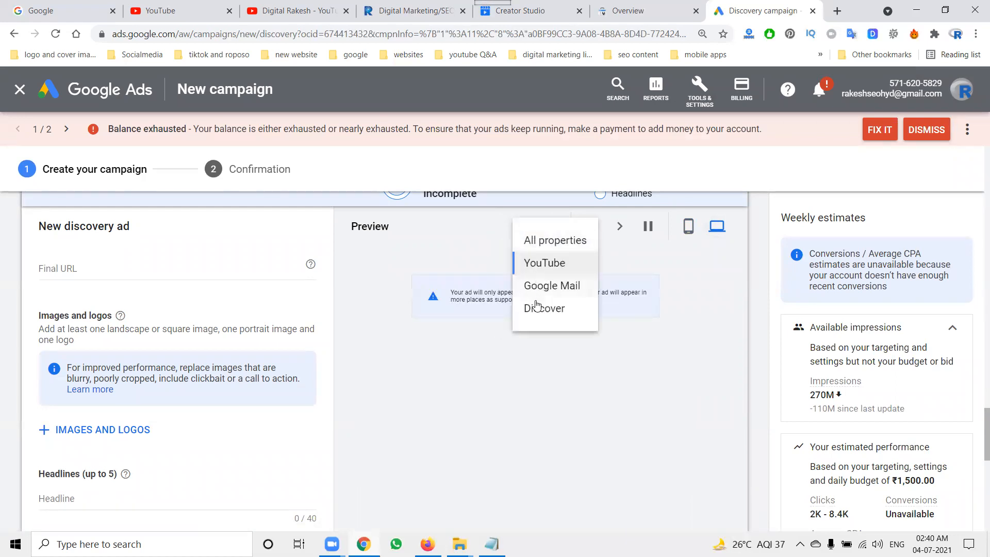
pyautogui.click(536, 304)
# Preview the ad's mobile layout for all properties, YouTube, Google Mail and Discover.
pyautogui.click(689, 227)
pyautogui.click(547, 227)
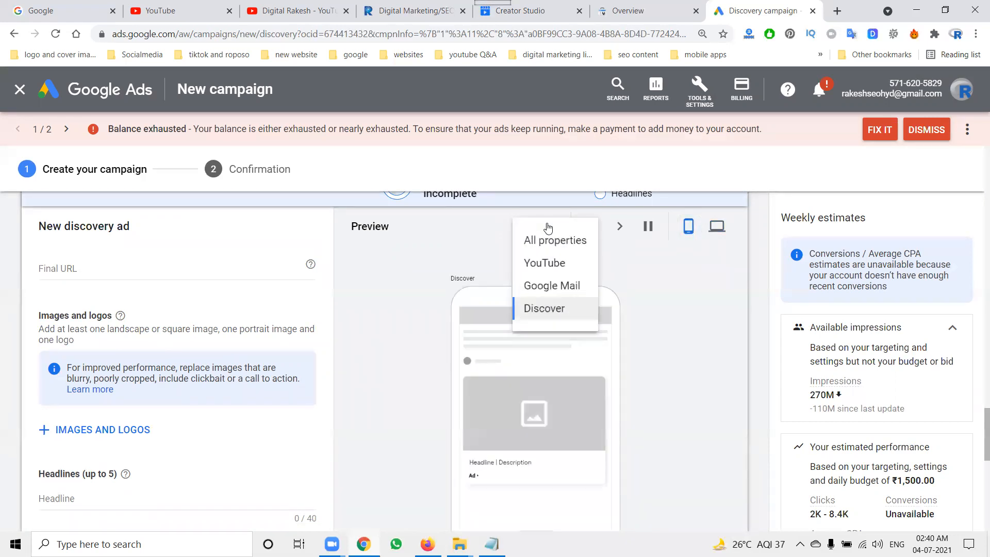
pyautogui.click(549, 241)
pyautogui.click(548, 232)
pyautogui.click(536, 240)
pyautogui.click(539, 235)
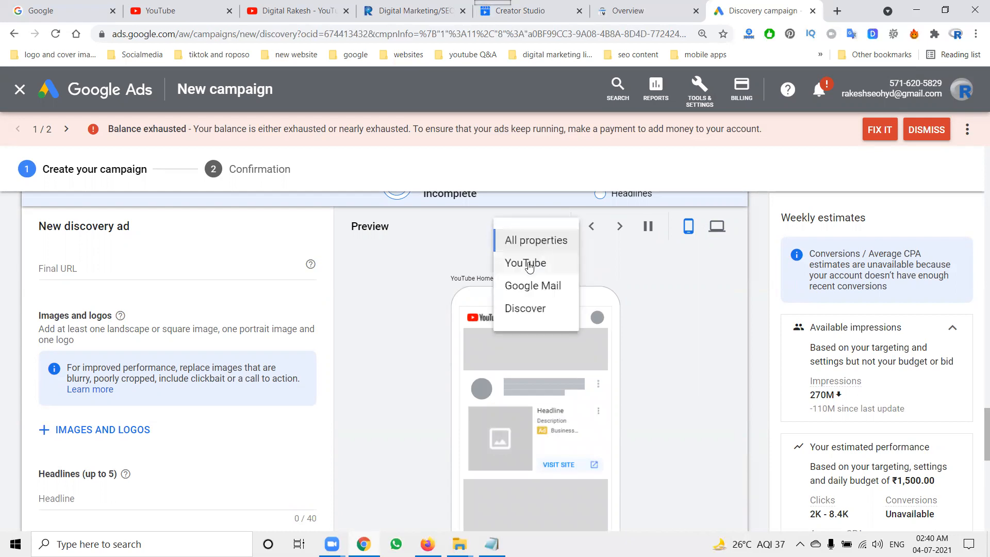
pyautogui.click(529, 264)
pyautogui.click(537, 228)
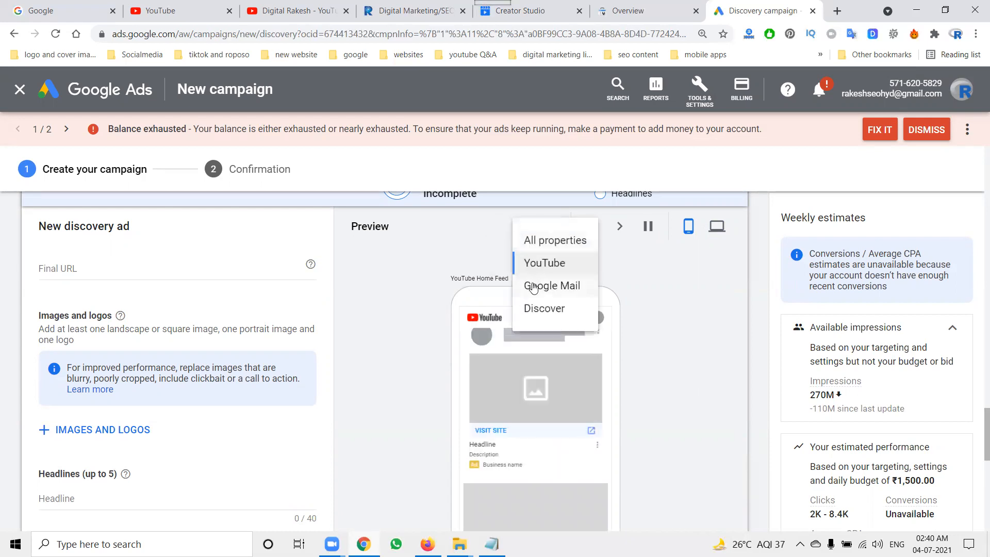
pyautogui.click(533, 289)
pyautogui.click(534, 230)
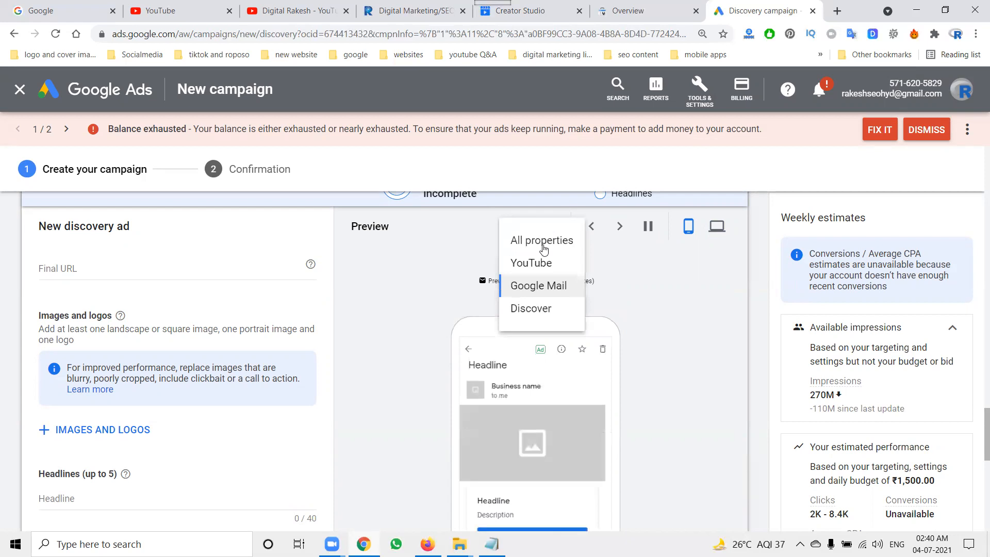
pyautogui.click(540, 309)
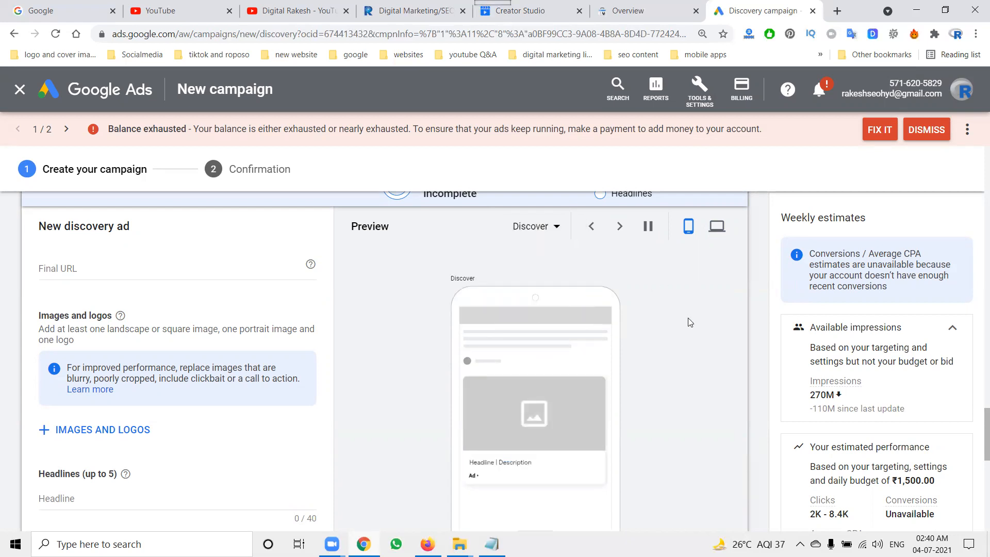
# Switch the ad preview to the desktop layout for Google Mail.
pyautogui.click(717, 227)
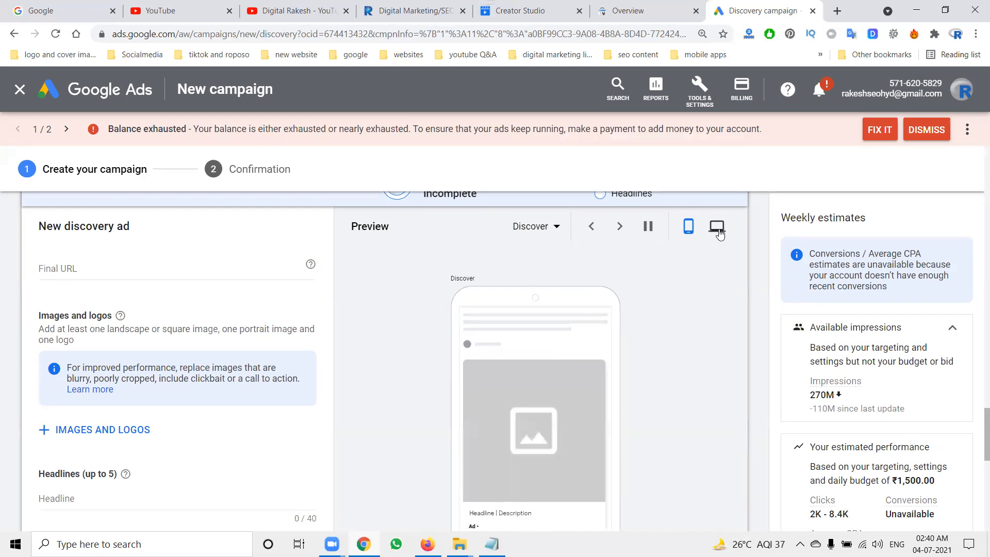
pyautogui.click(555, 229)
pyautogui.click(550, 282)
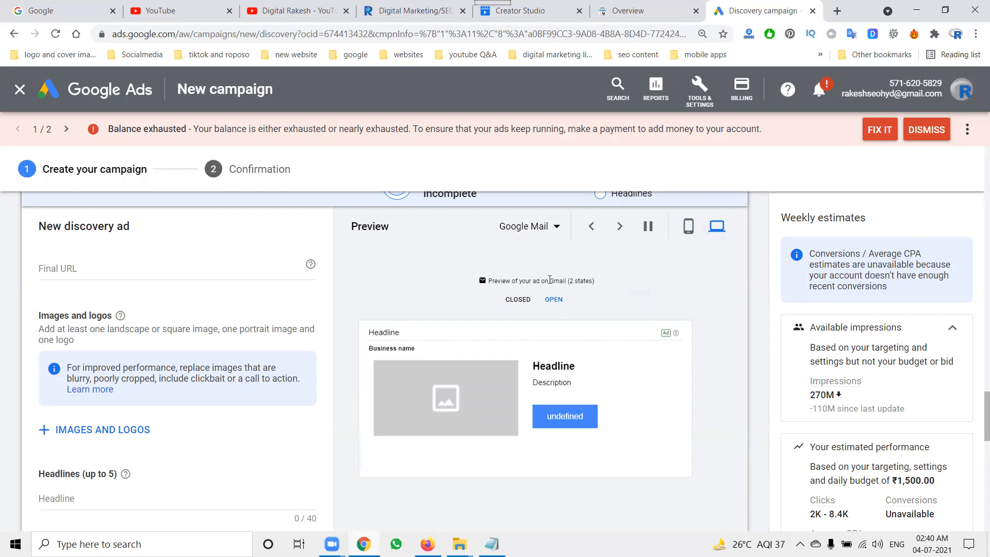
# Review the new ad's fields from the final URL and images to headlines, descriptions, business name and call to action.
pyautogui.click(99, 264)
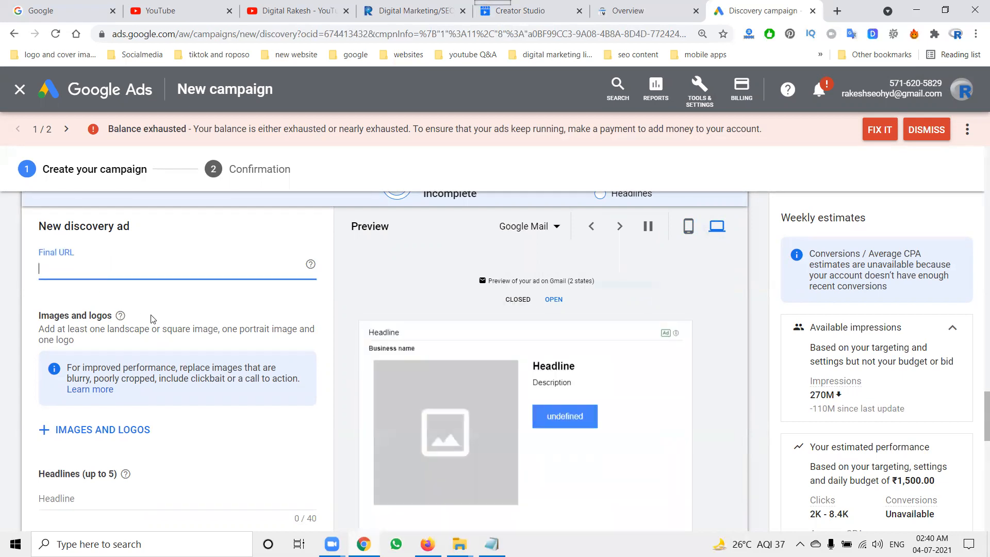
pyautogui.scroll(-3, 335, 338)
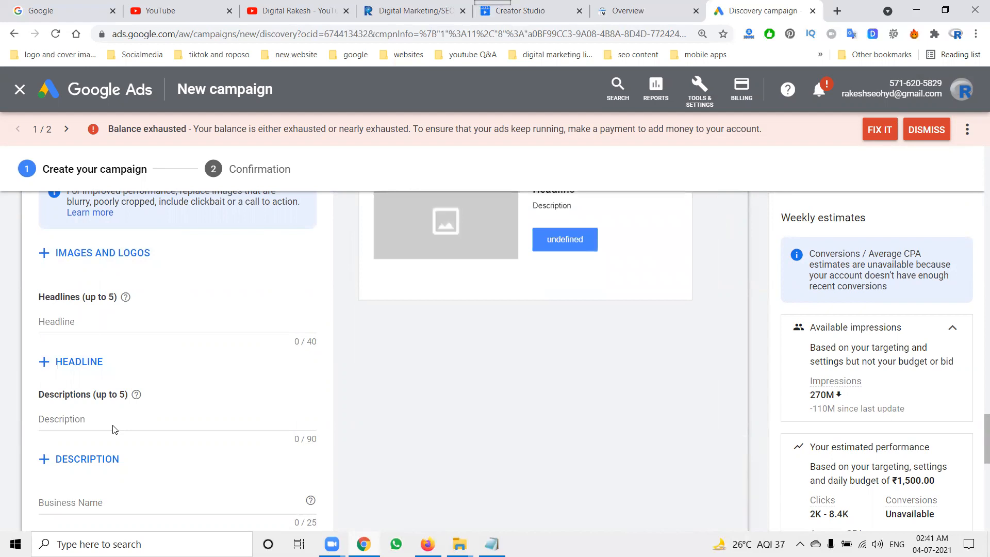
pyautogui.scroll(-3, 115, 430)
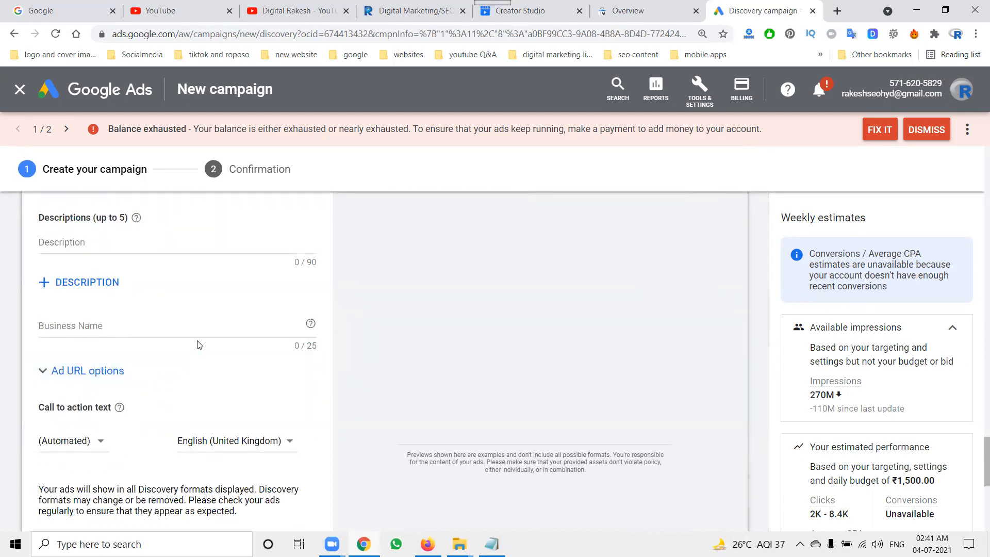
pyautogui.scroll(-3, 200, 354)
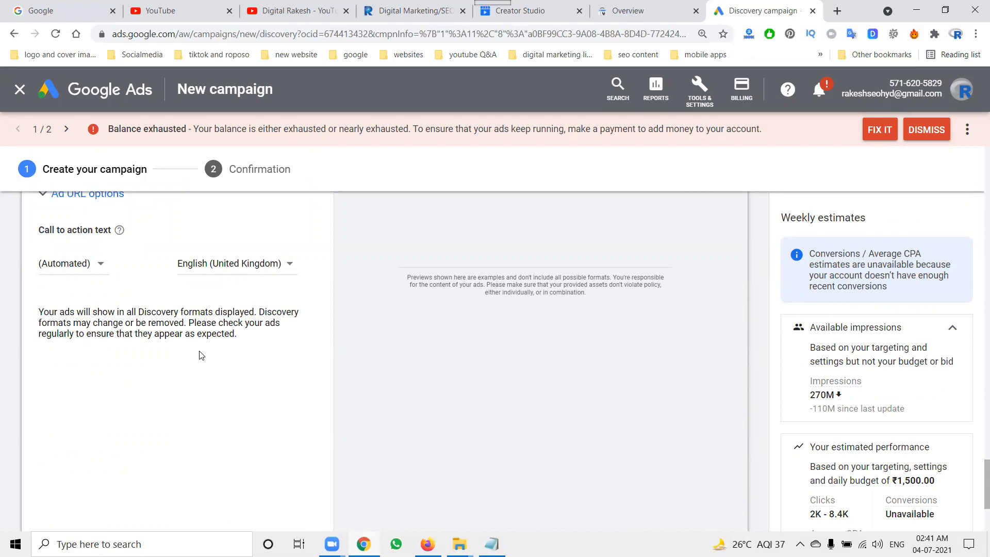
# Leave the Discovery campaign without saving and discard its changes.
pyautogui.scroll(-2, 200, 355)
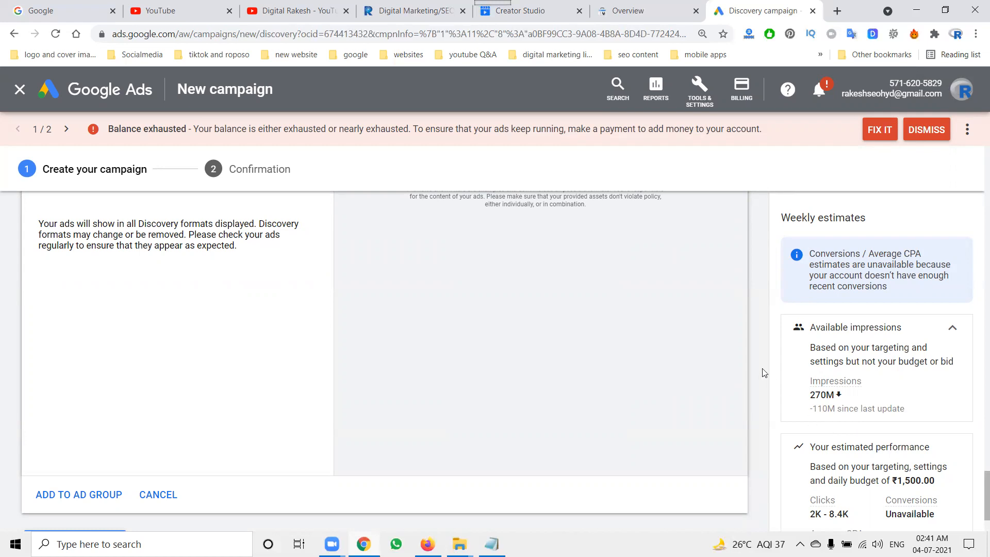
pyautogui.scroll(15, 439, 292)
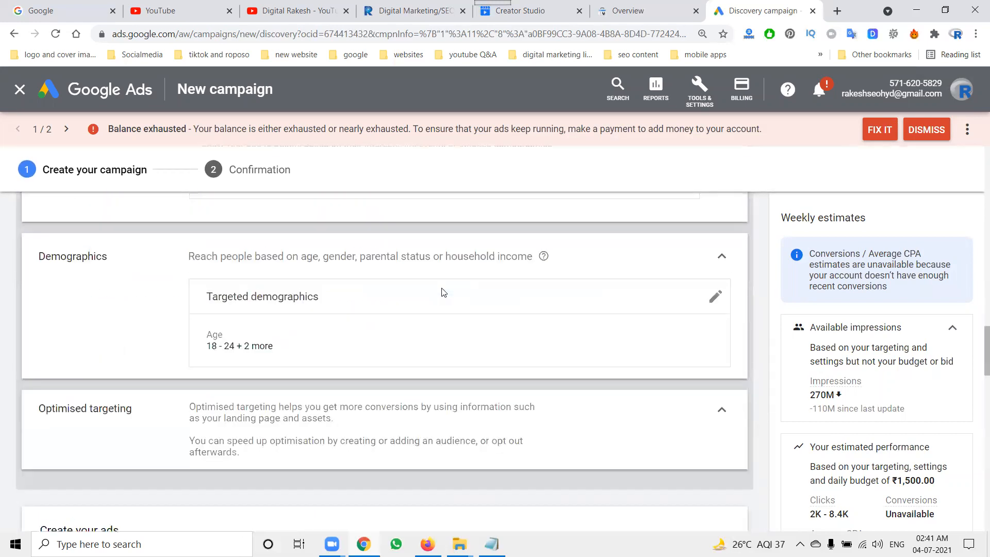
pyautogui.click(19, 90)
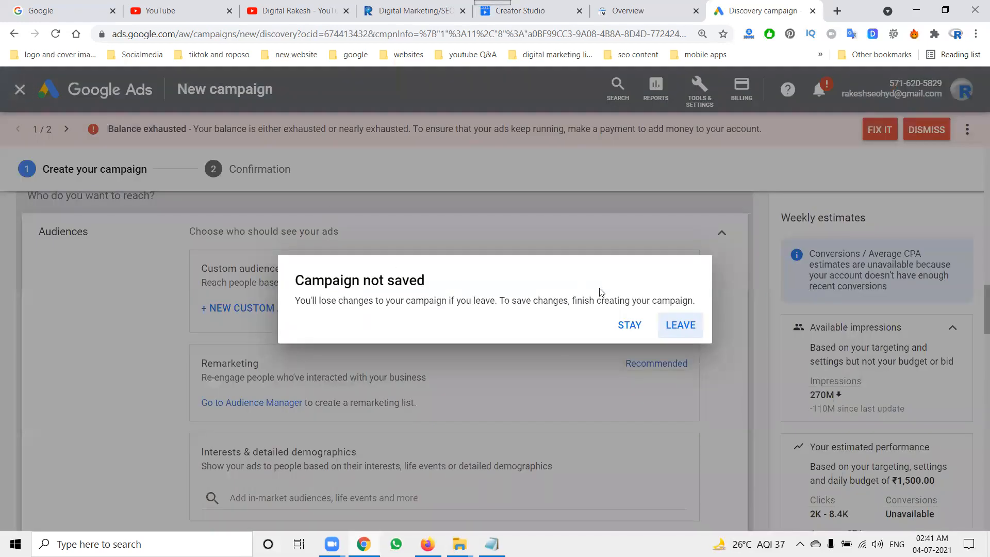
pyautogui.click(692, 333)
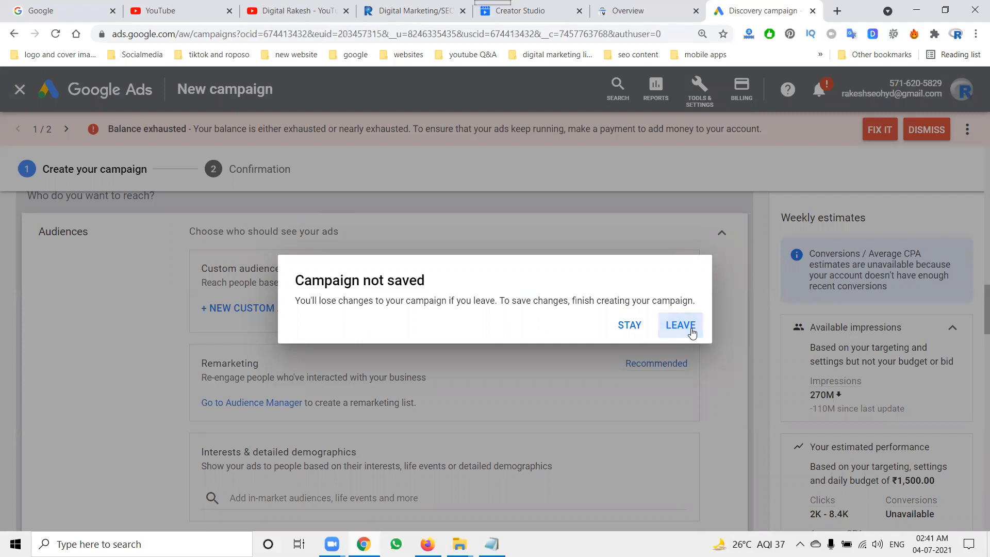
# Start a new campaign without a goal's guidance, using the Discovery campaign type.
pyautogui.click(284, 355)
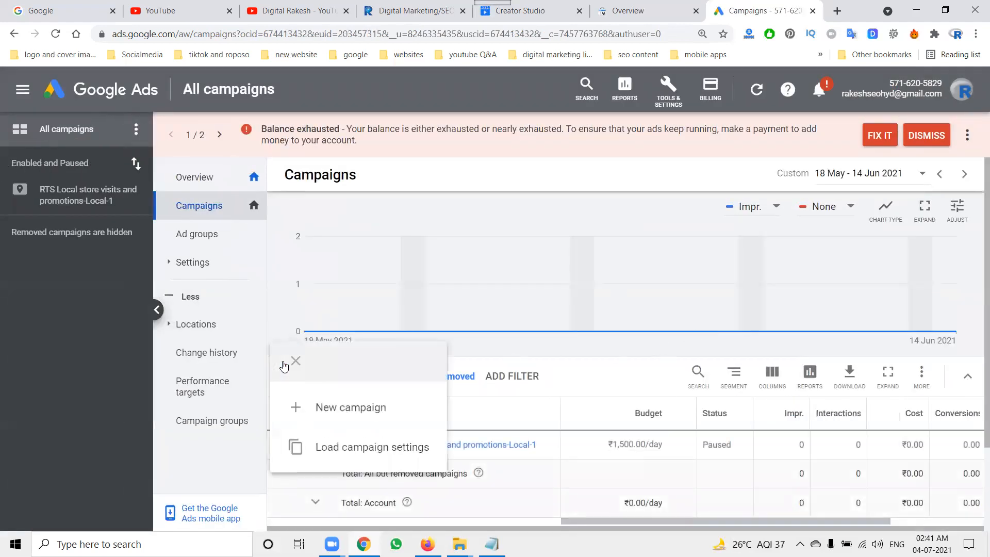
pyautogui.click(347, 402)
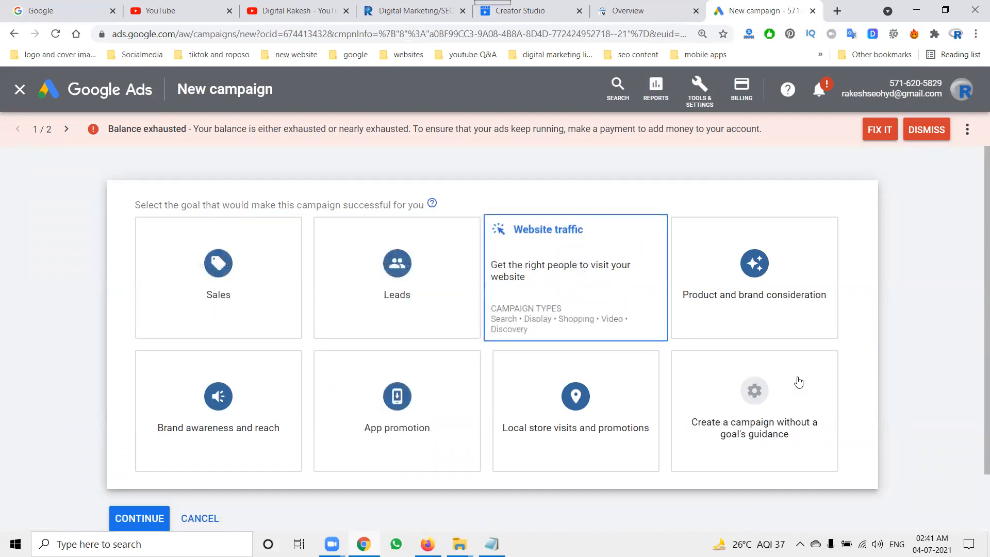
pyautogui.click(804, 400)
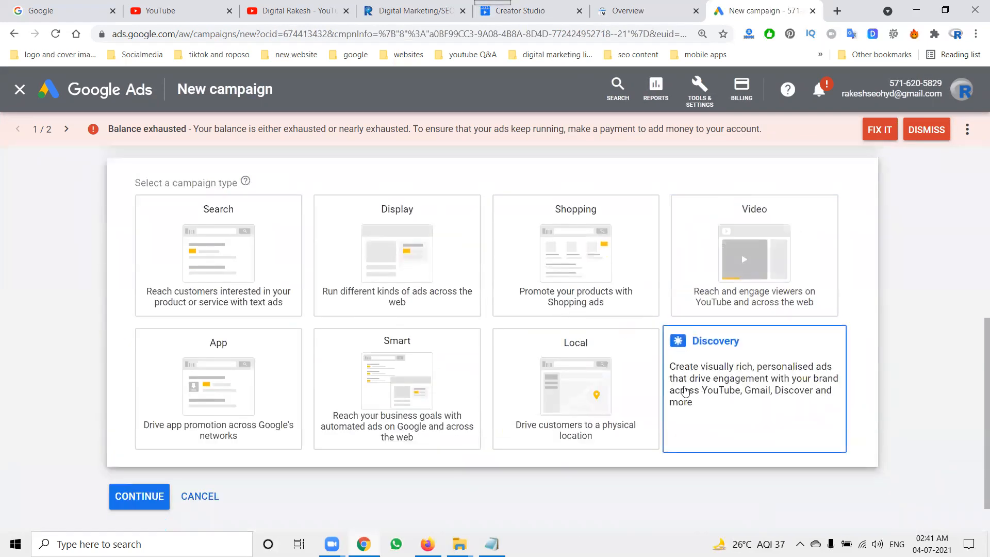
pyautogui.click(696, 387)
pyautogui.click(148, 459)
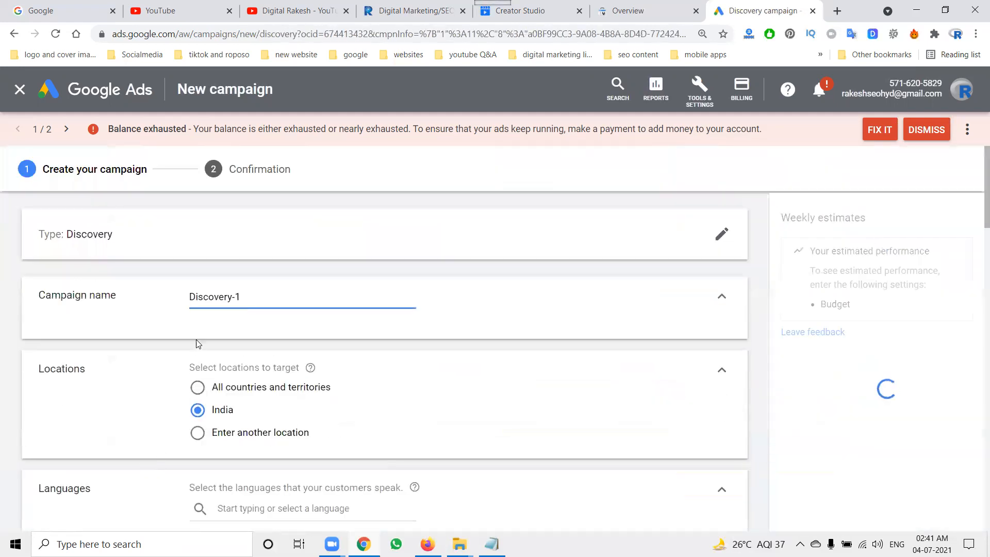
# Go past the campaign's bidding, audience and demographics settings and start a new Discovery ad.
pyautogui.scroll(-7, 200, 336)
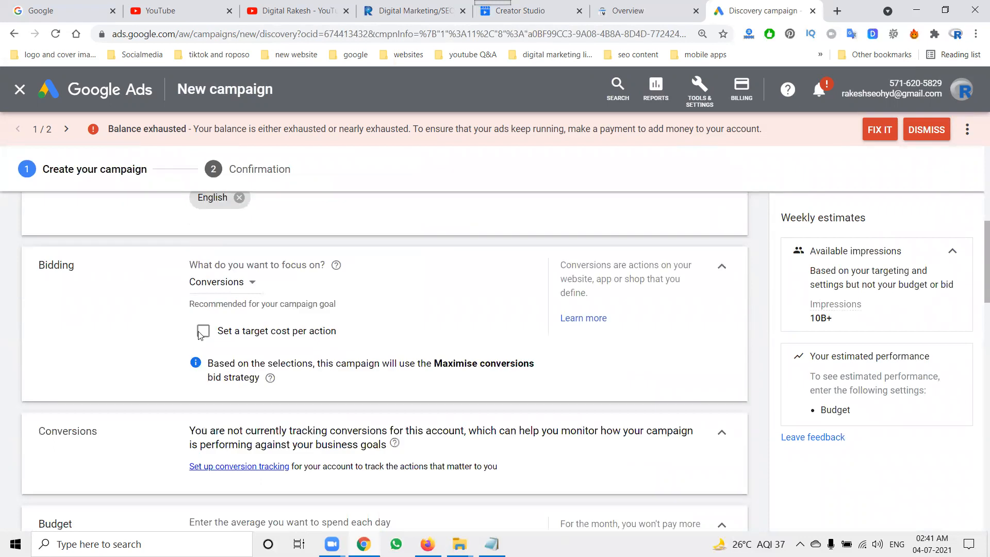
pyautogui.scroll(-5, 201, 335)
pyautogui.scroll(-4, 246, 294)
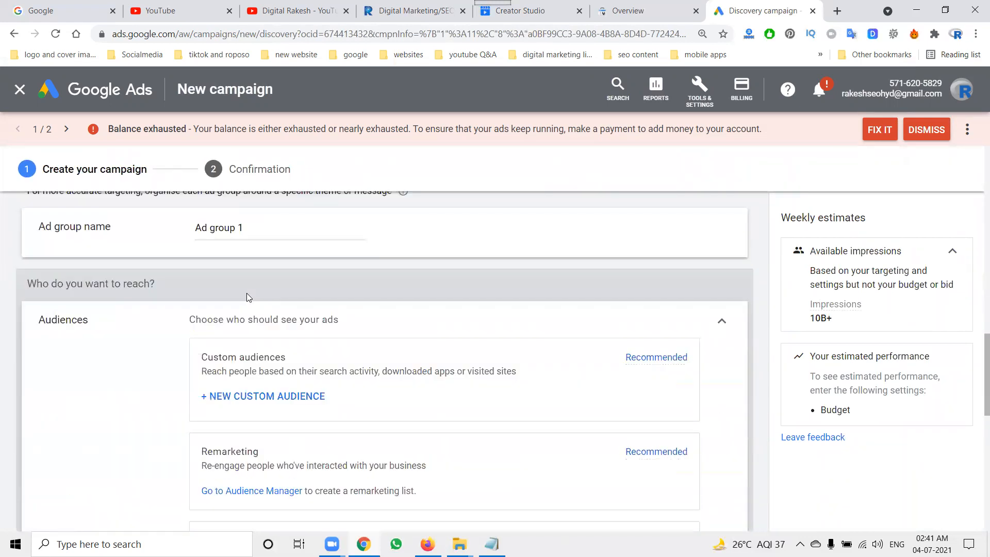
pyautogui.scroll(-4, 247, 293)
pyautogui.scroll(-2, 272, 235)
pyautogui.scroll(-2, 271, 235)
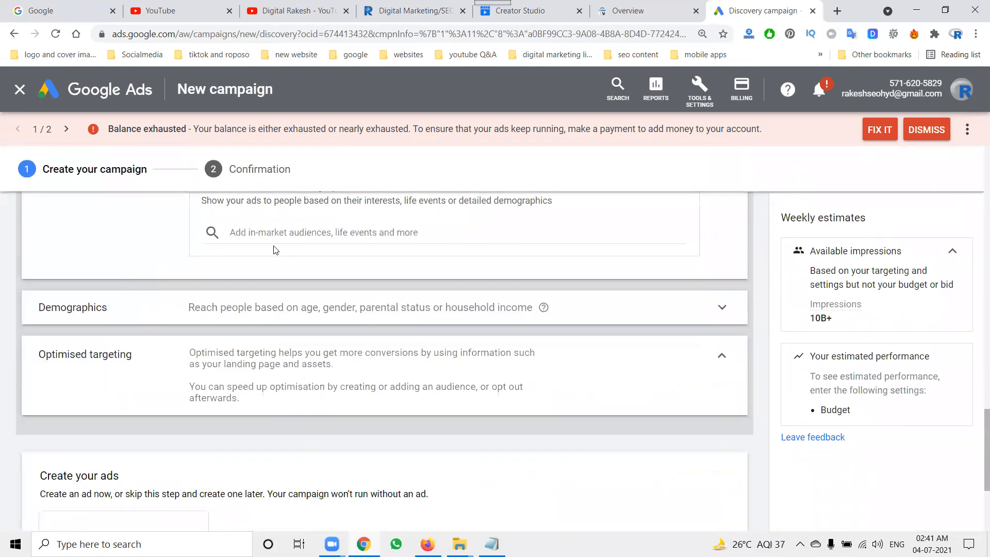
pyautogui.scroll(-2, 288, 307)
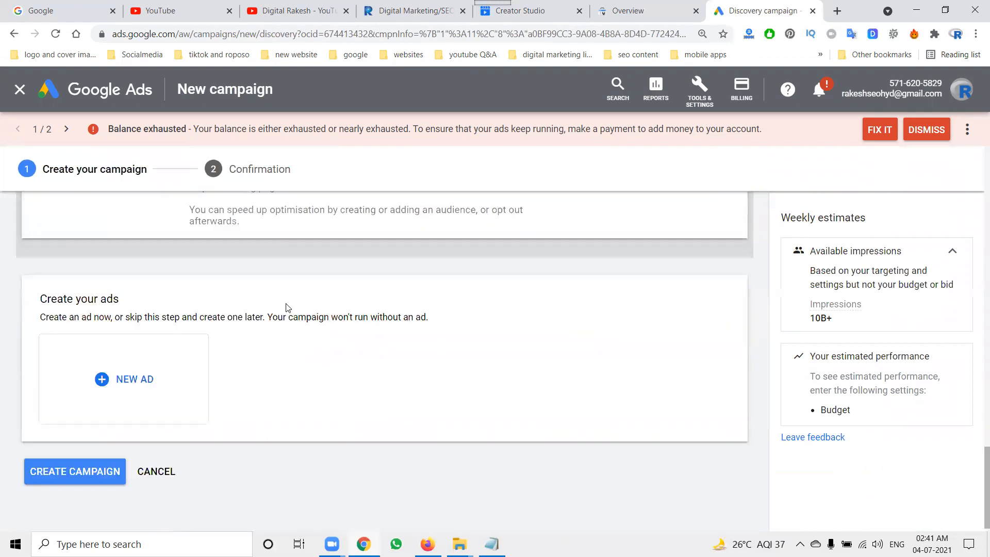
pyautogui.click(165, 364)
pyautogui.click(136, 381)
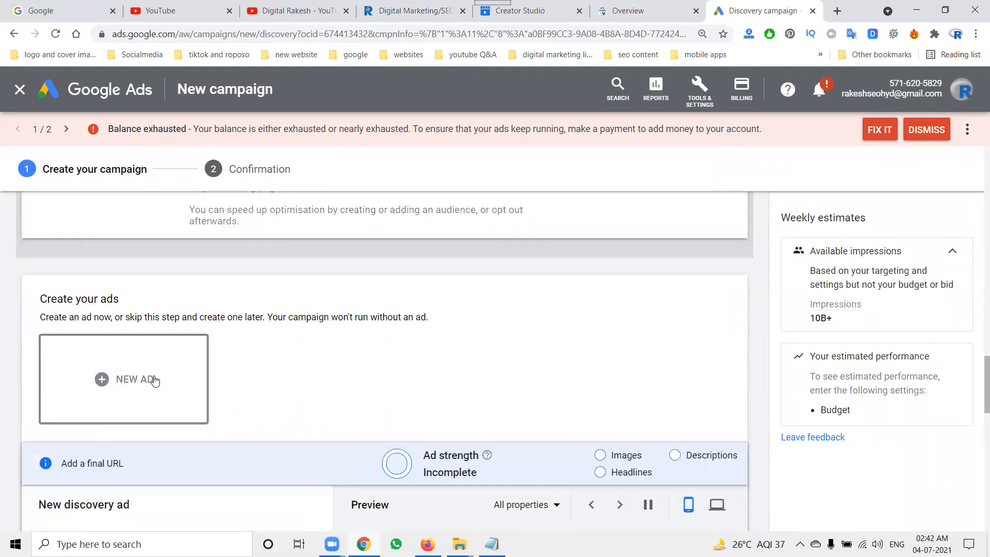
# Preview the new ad's desktop layout for Google Mail, YouTube and Discover, and its mobile layout for Discover.
pyautogui.scroll(-5, 594, 353)
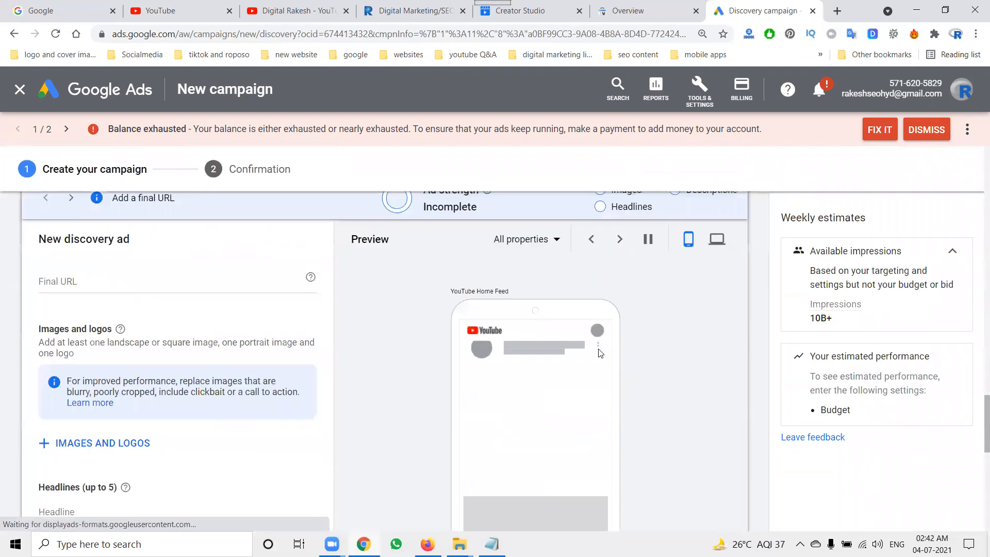
pyautogui.click(717, 239)
pyautogui.click(526, 239)
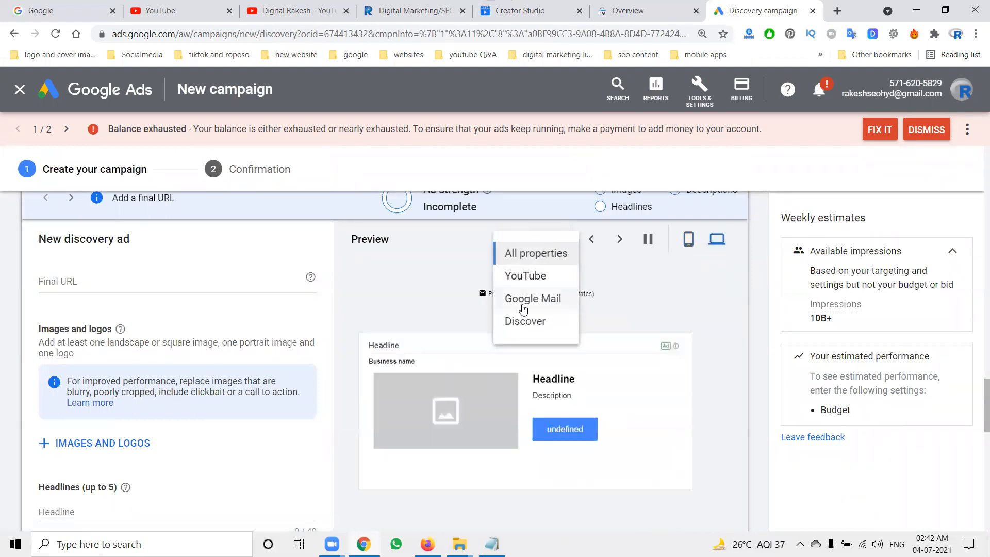
pyautogui.click(524, 299)
pyautogui.click(543, 241)
pyautogui.click(534, 277)
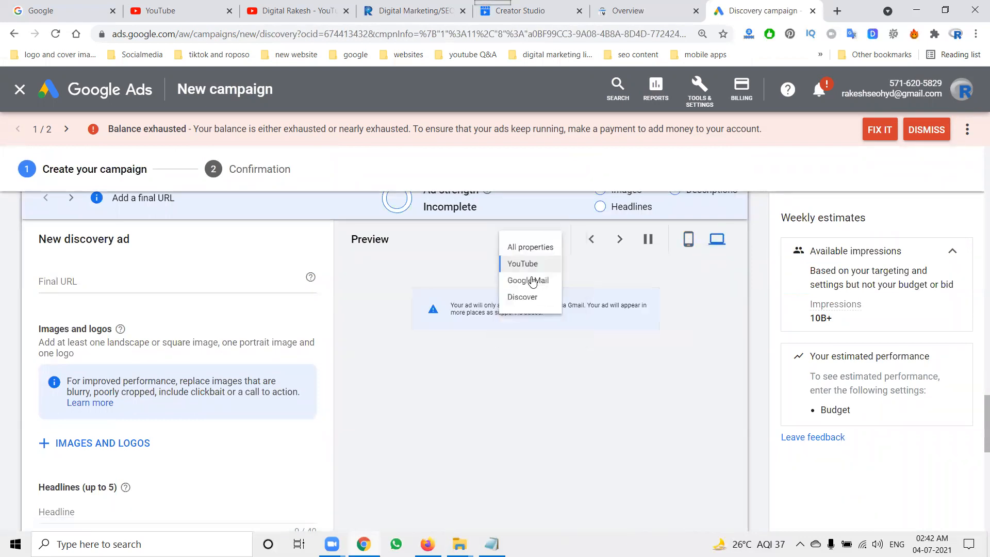
pyautogui.click(534, 241)
pyautogui.click(535, 325)
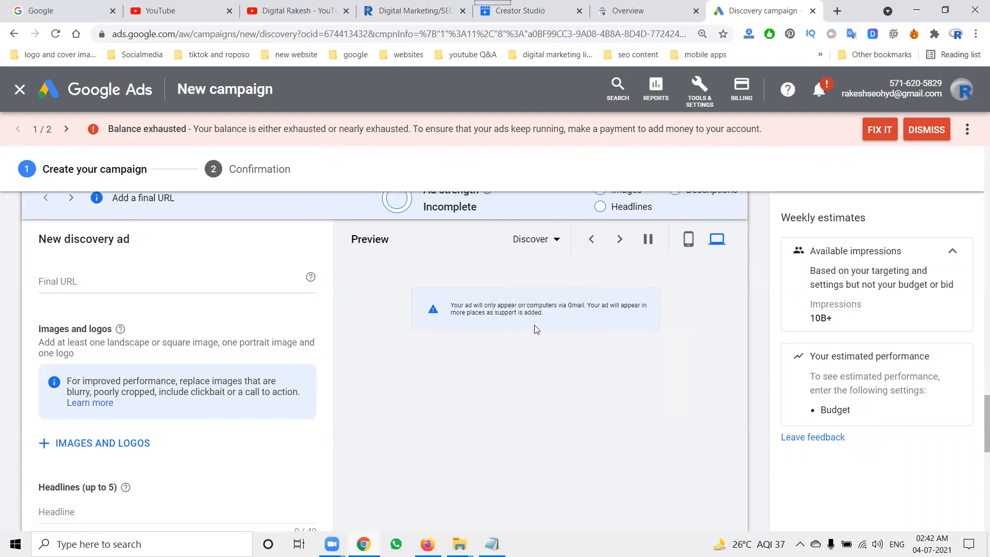
pyautogui.click(688, 239)
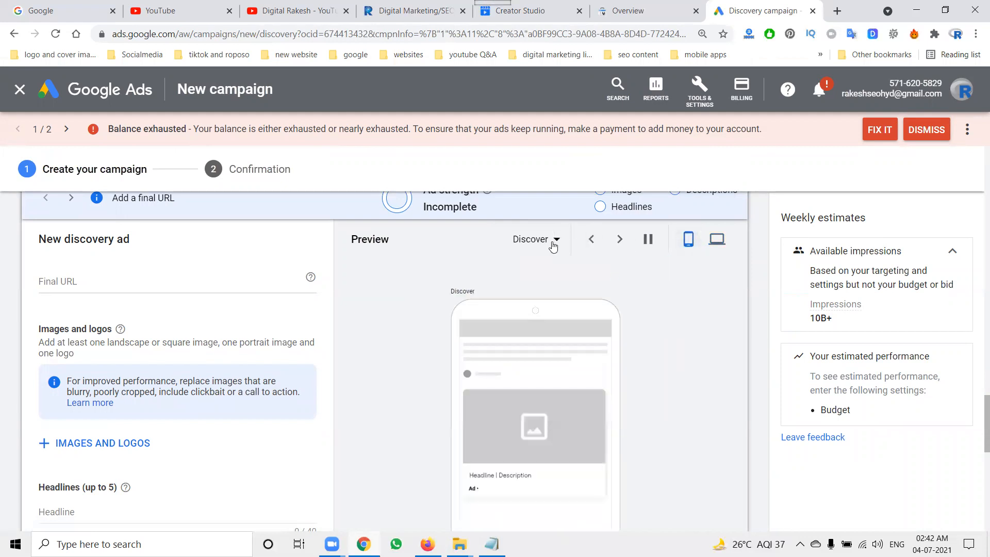
# Abandon the Discovery-1 campaign draft and return to the campaigns overview.
pyautogui.scroll(15, 507, 327)
pyautogui.scroll(2, 508, 327)
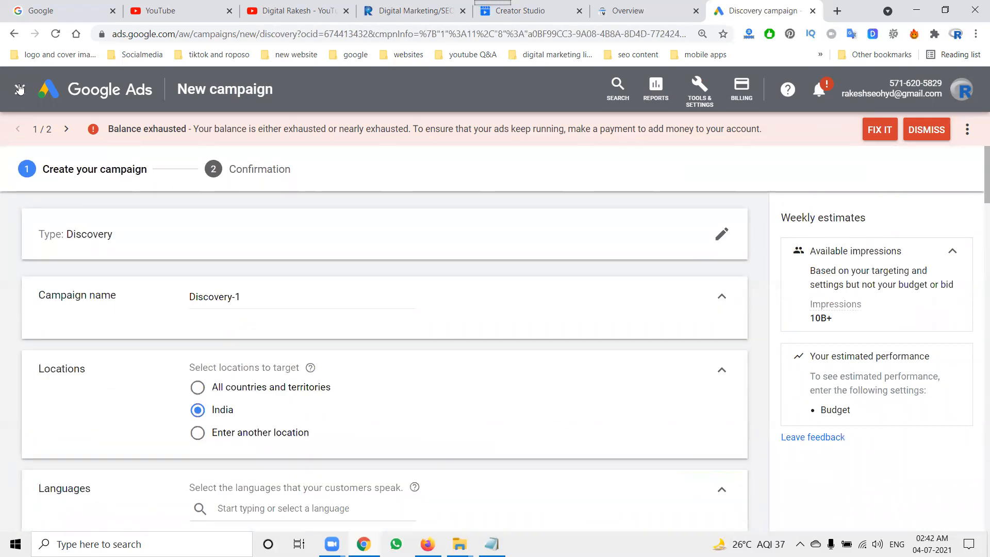
pyautogui.click(20, 89)
pyautogui.click(671, 328)
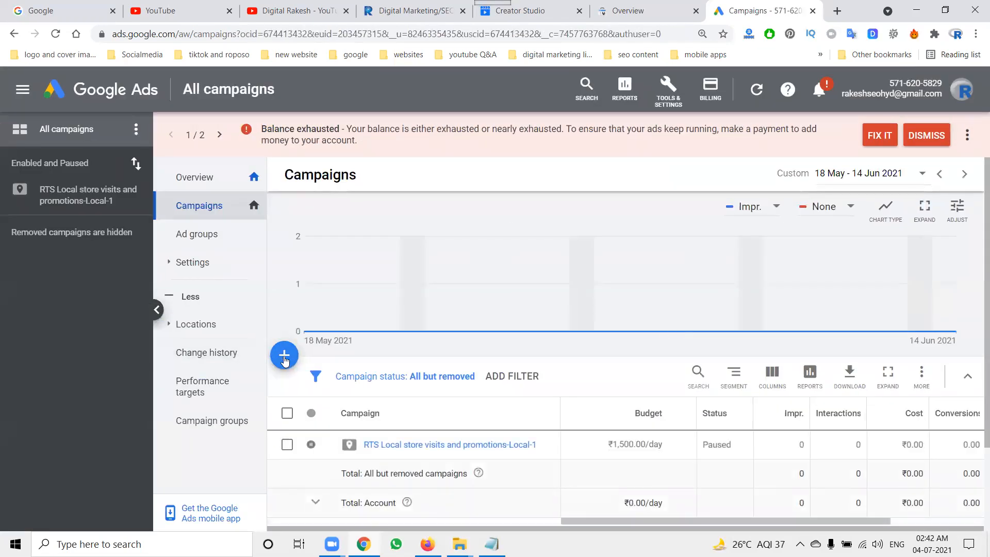
# Start another new campaign without a goal's guidance and select the Shopping campaign type.
pyautogui.click(284, 355)
pyautogui.click(336, 402)
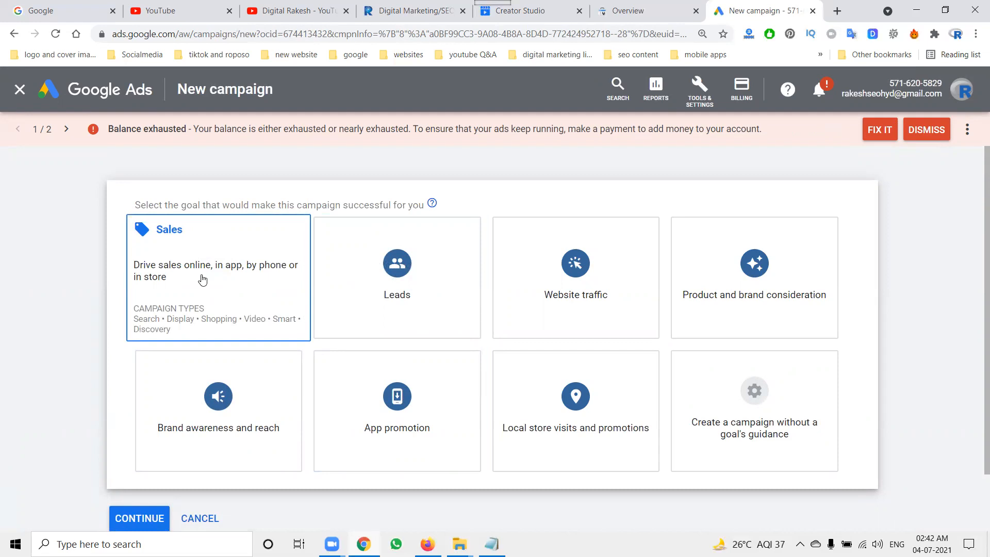
pyautogui.click(752, 387)
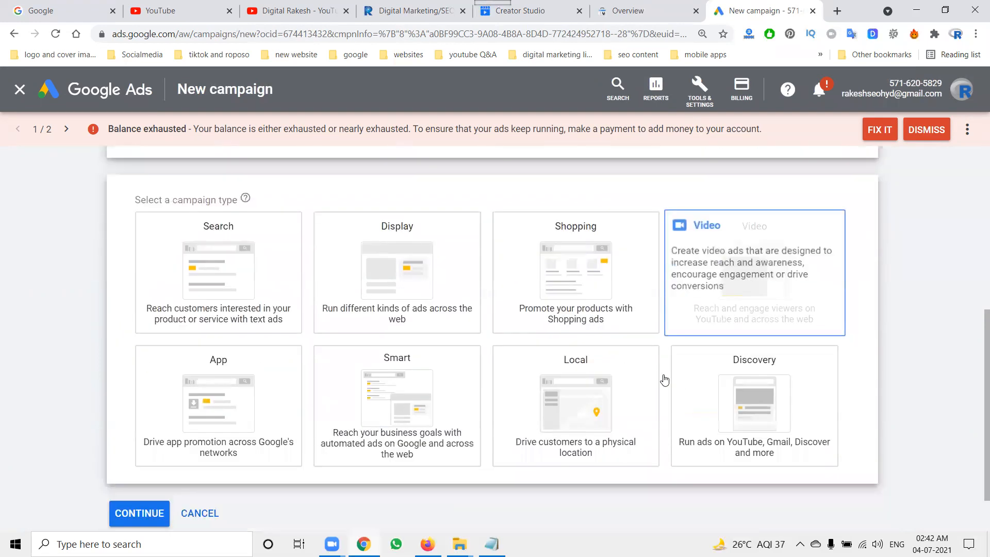
pyautogui.click(539, 296)
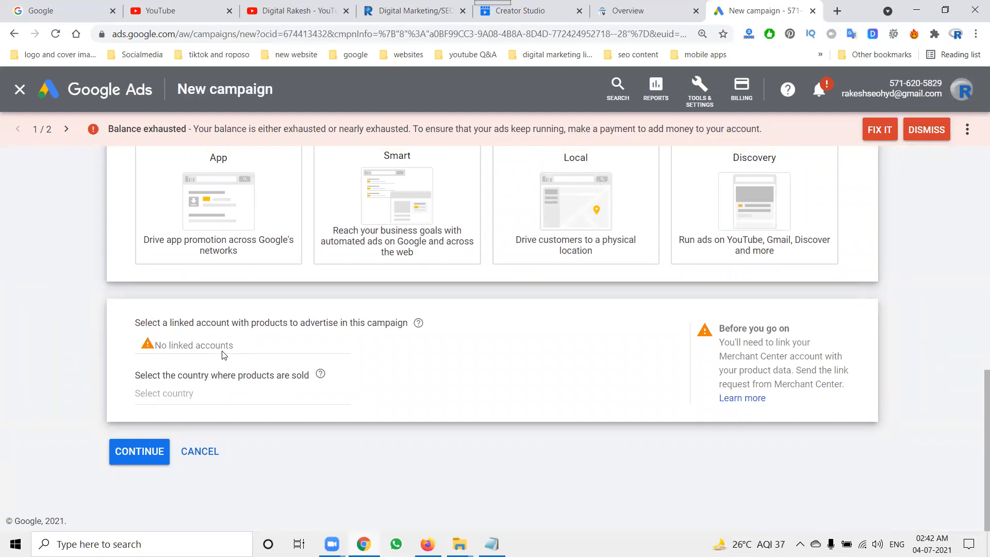
# Check the Discovery campaign type under the Sales goal and under the Leads goal.
pyautogui.scroll(10, 223, 355)
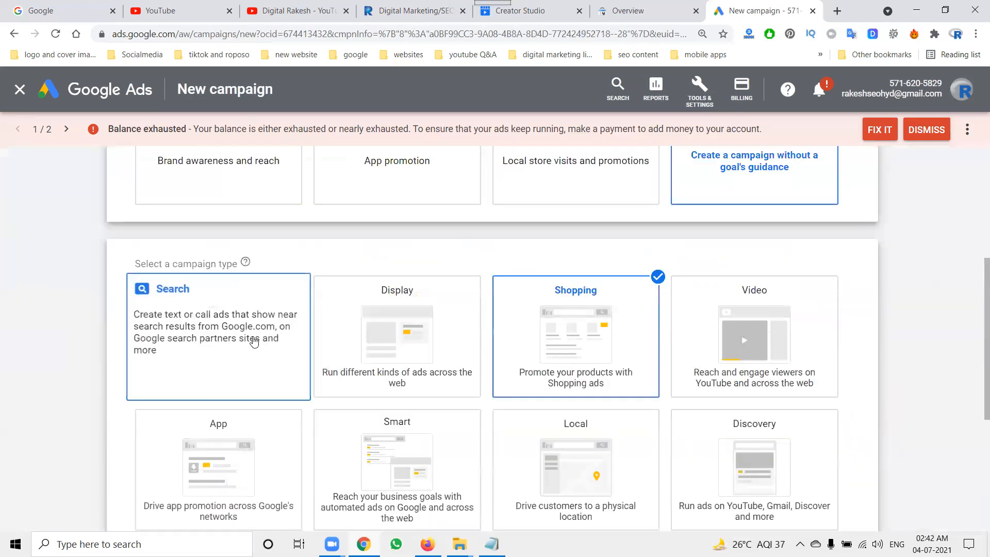
pyautogui.scroll(-6, 226, 291)
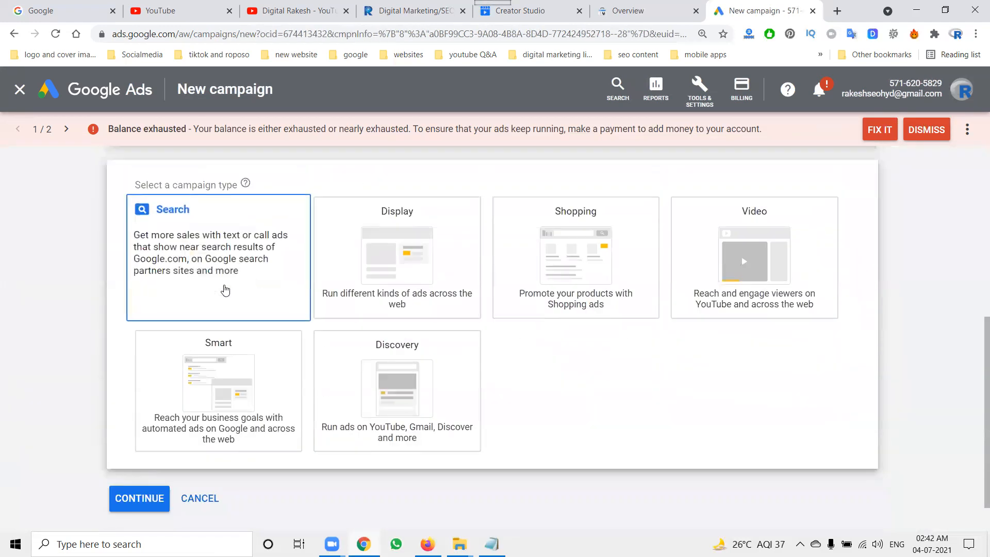
pyautogui.scroll(-1, 387, 395)
pyautogui.click(388, 395)
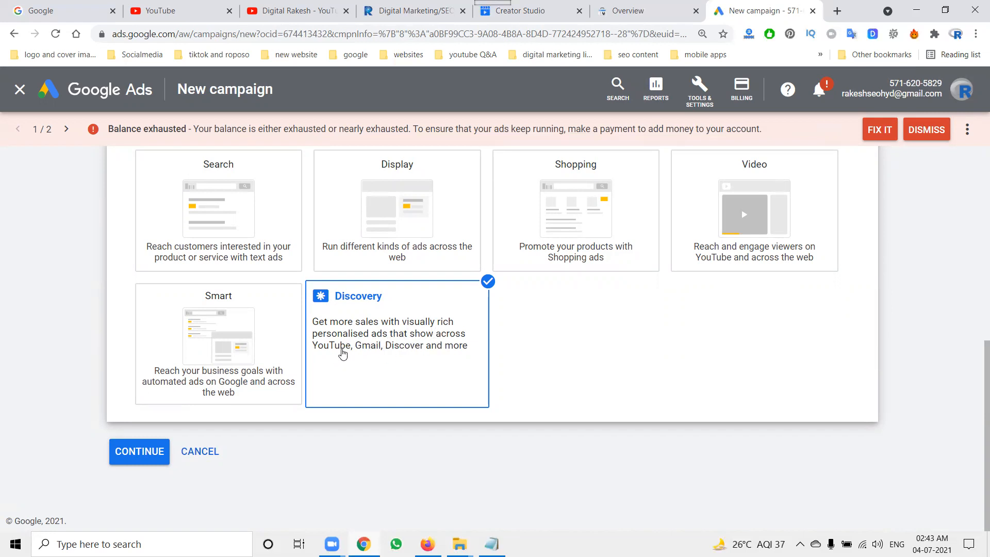
pyautogui.scroll(6, 533, 334)
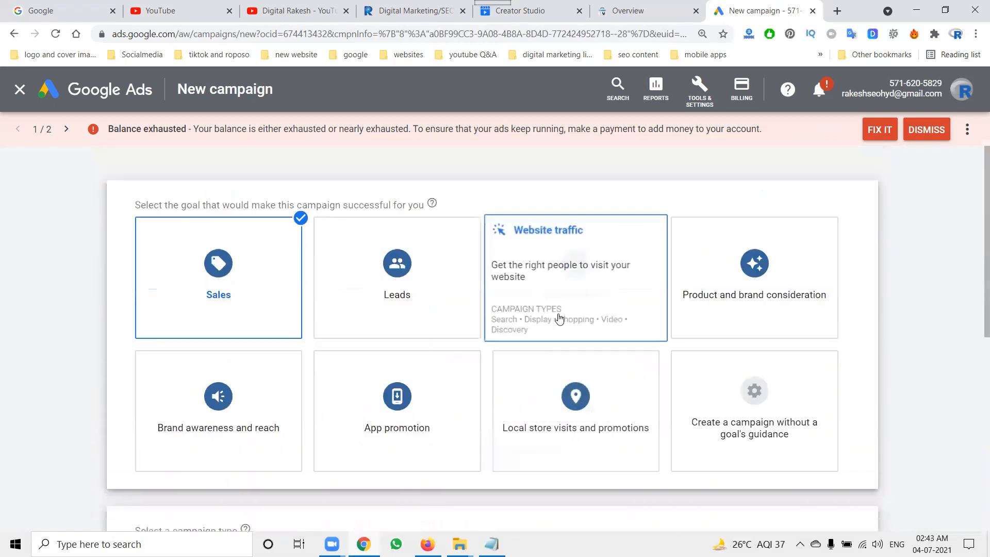
pyautogui.scroll(-6, 472, 279)
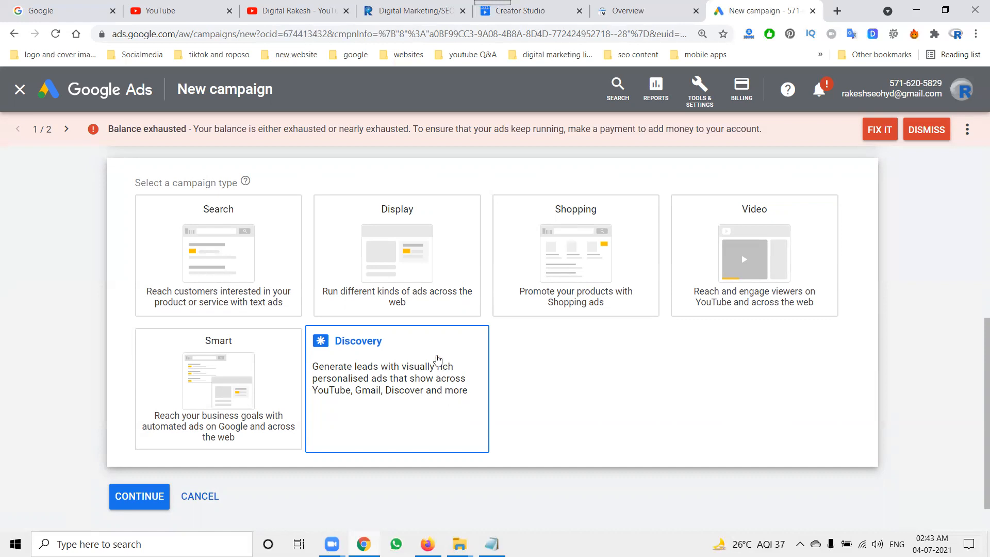
# Switch to YouTube to show the Digital Rakesh channel's videos, alternating with the Rakesh Tech Solutions website.
pyautogui.click(278, 10)
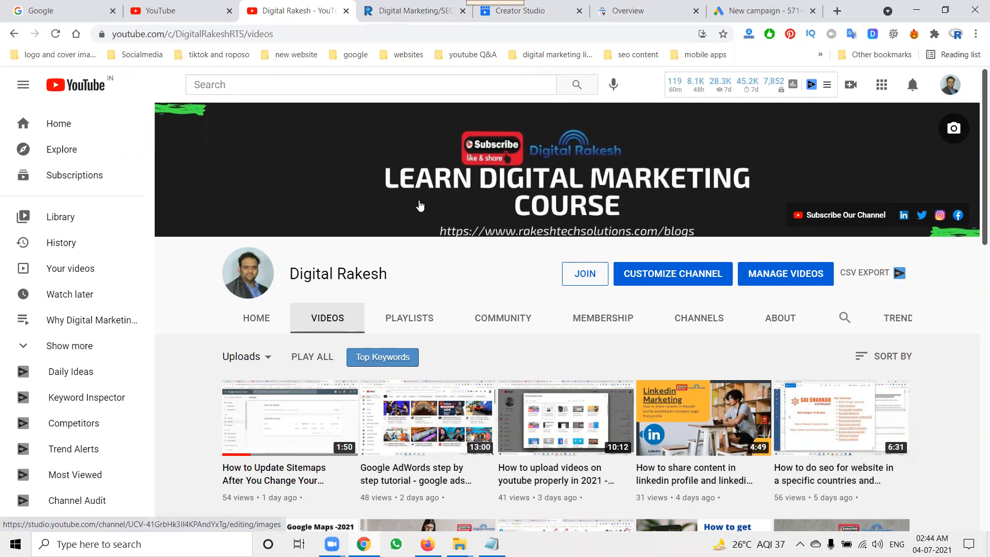
pyautogui.click(407, 10)
pyautogui.click(275, 5)
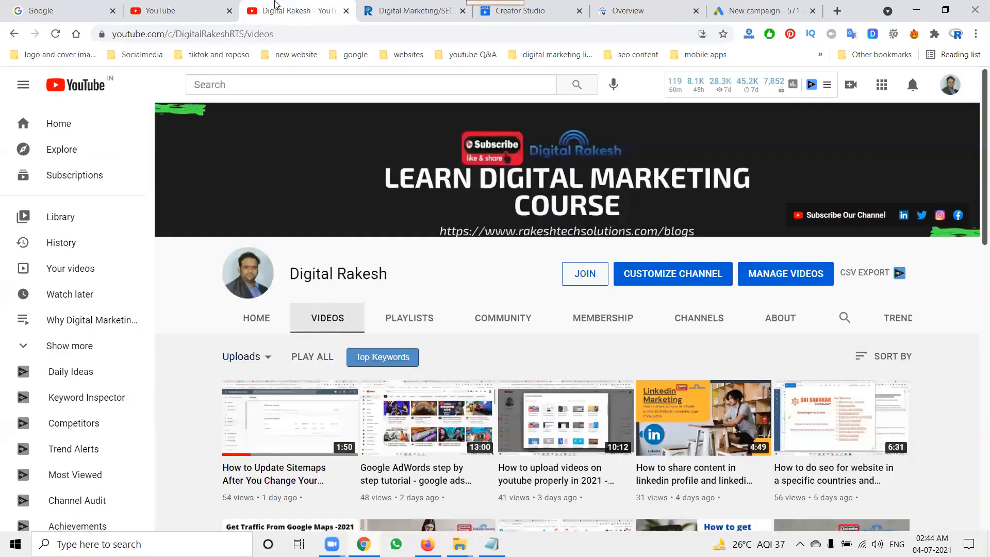
pyautogui.click(407, 9)
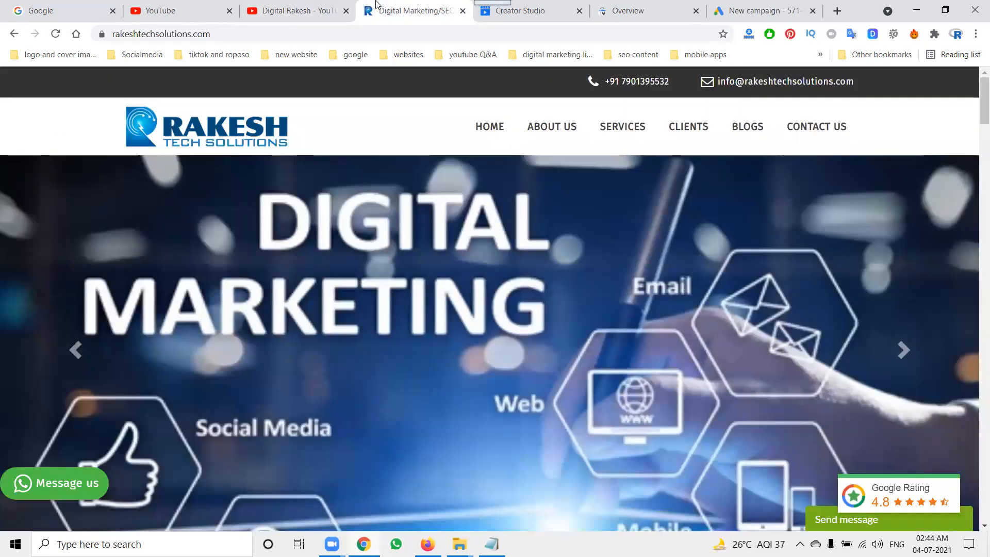
pyautogui.click(295, 6)
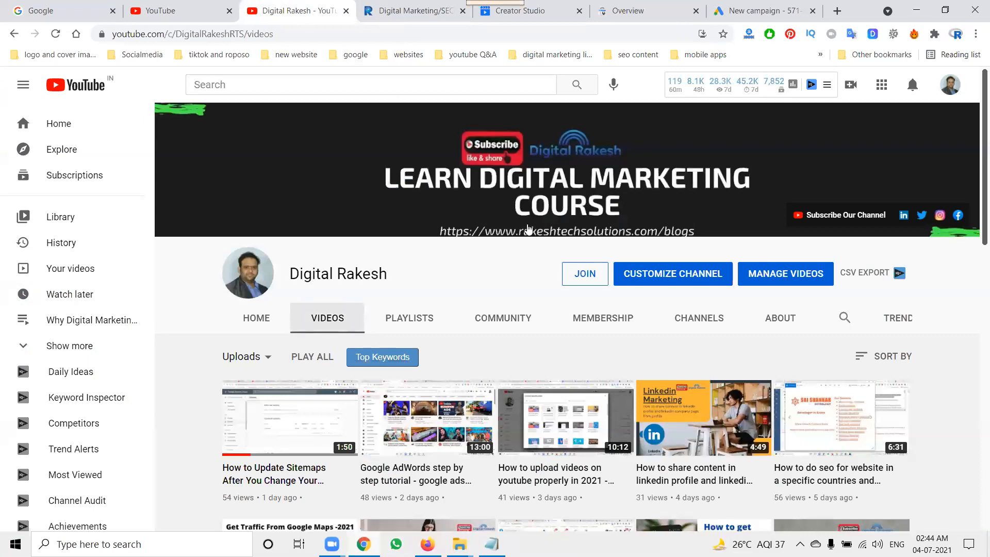